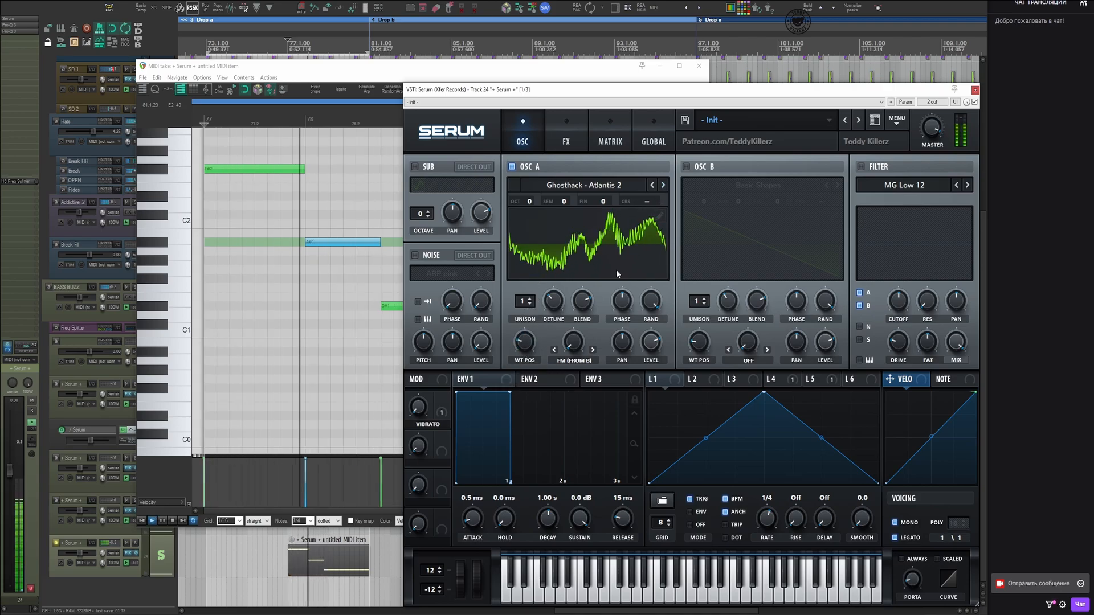
Step: Assign LFO 1 to oscillator A's wavetable position, move the LFO peak near its start, and set its rate to 2 bar
{"action": "mouse_move", "coordinate": [527, 352]}
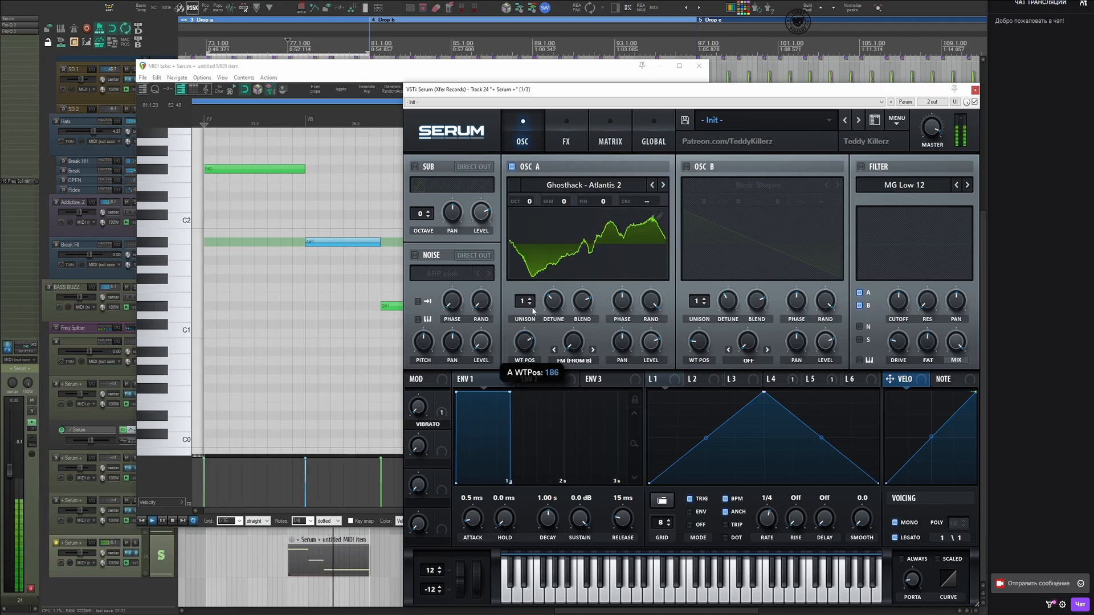
{"action": "left_click_drag", "start_coordinate": [530, 293], "coordinate": [535, 272]}
{"action": "key", "text": "space"}
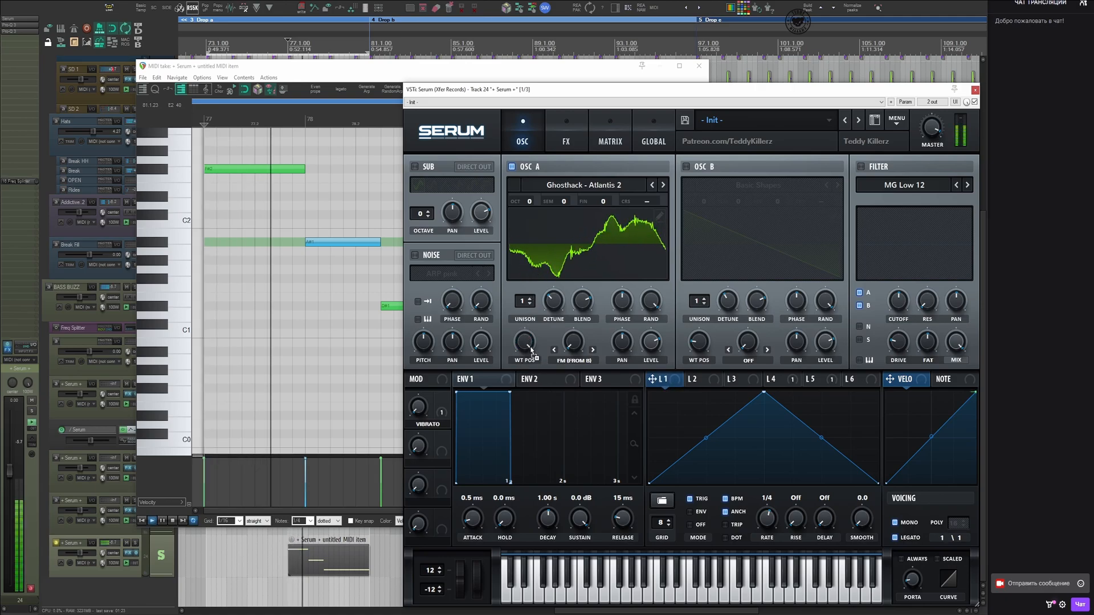
{"action": "left_click_drag", "start_coordinate": [520, 335], "coordinate": [522, 339]}
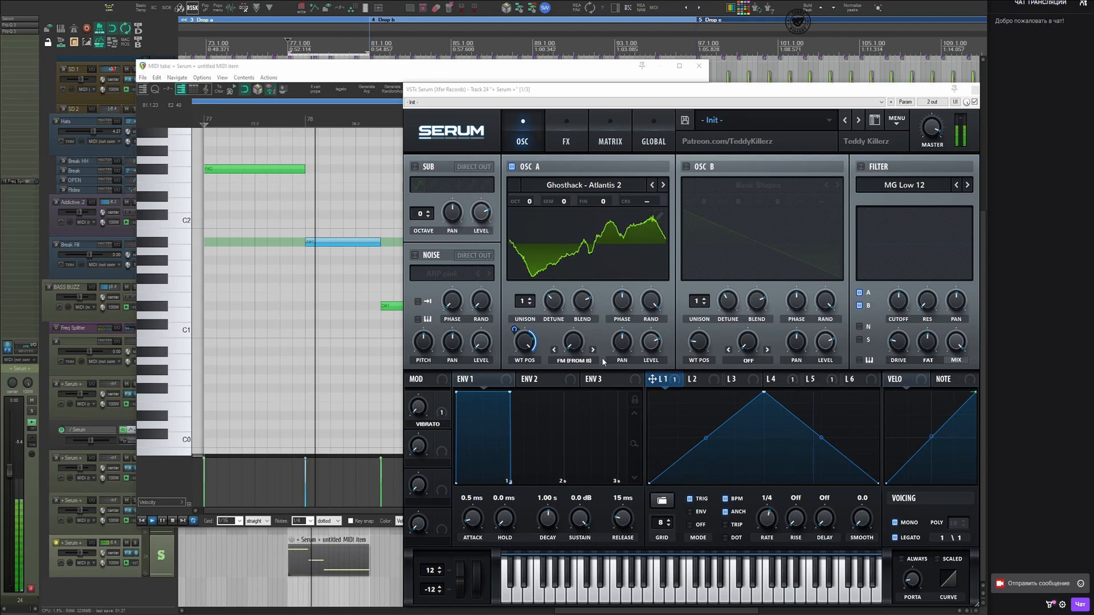
{"action": "left_click_drag", "start_coordinate": [764, 393], "coordinate": [658, 349]}
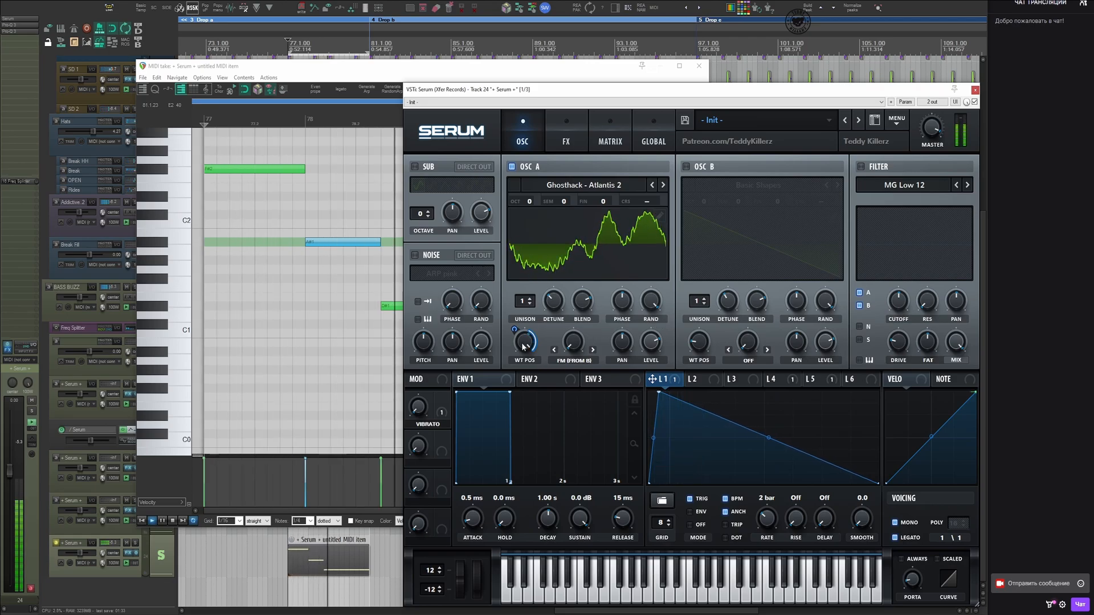
{"action": "mouse_move", "coordinate": [513, 345]}
Step: Load the Ghosthack - BitJam wavetable in oscillator A and remove LFO 1 from its wavetable position
{"action": "left_click", "coordinate": [663, 185]}
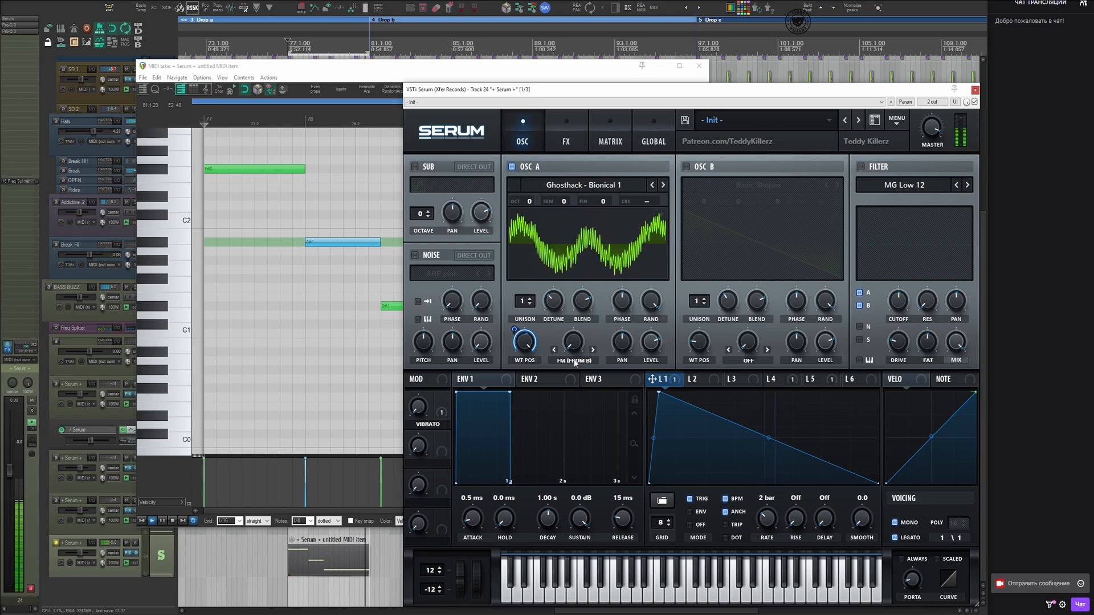
{"action": "left_click", "coordinate": [664, 185]}
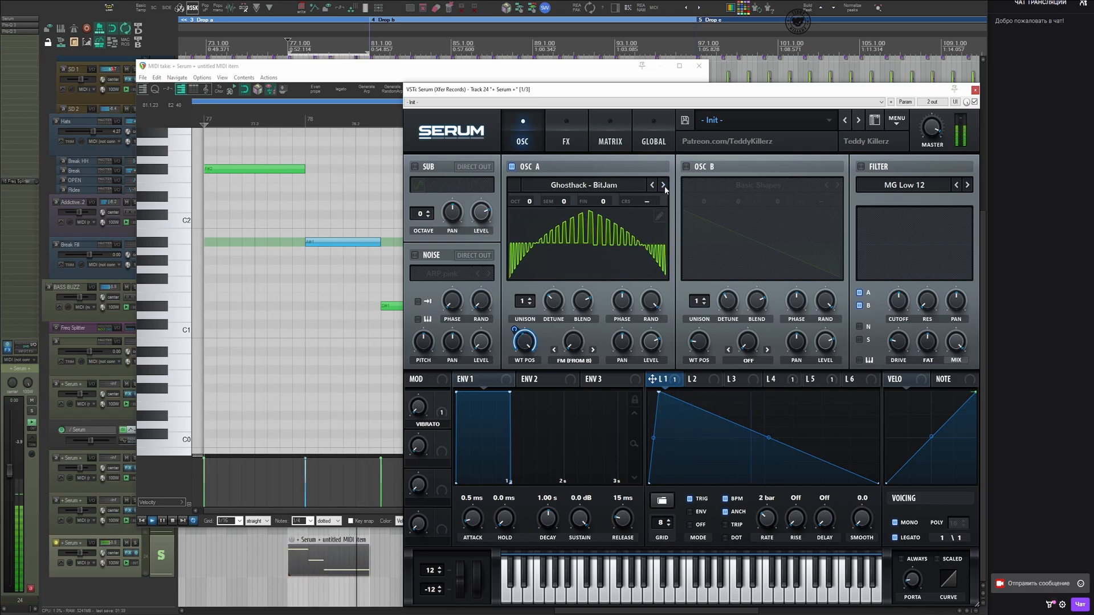
{"action": "right_click", "coordinate": [525, 342]}
{"action": "left_click", "coordinate": [536, 341]}
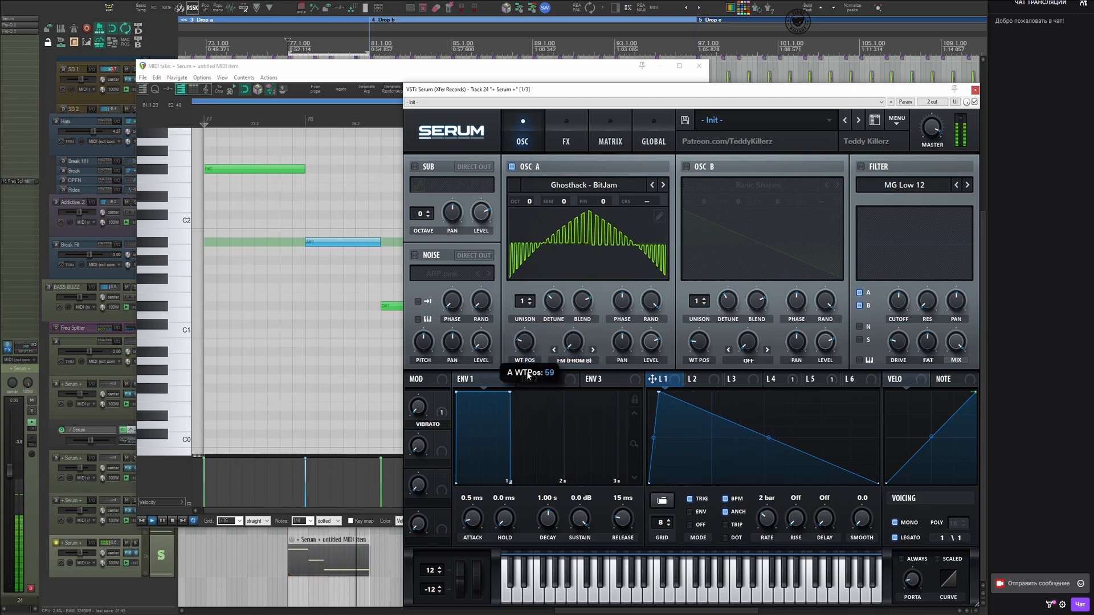
Step: Try the Mirror warp mode on oscillator A, and settle on Bend +
{"action": "left_click", "coordinate": [574, 360]}
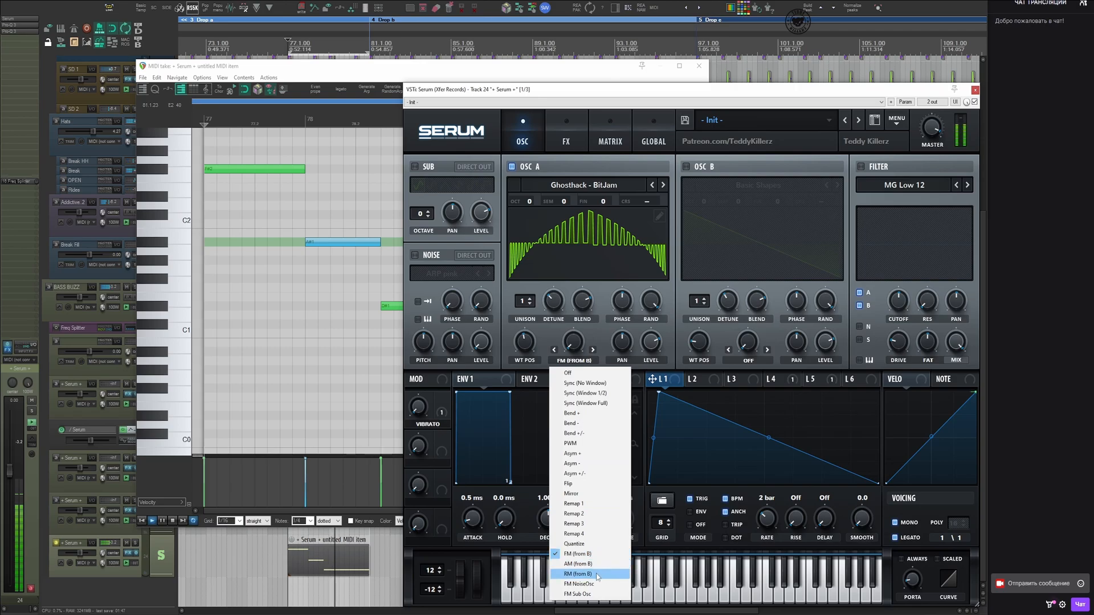
{"action": "left_click", "coordinate": [571, 493]}
{"action": "left_click_drag", "start_coordinate": [574, 342], "coordinate": [585, 277]}
{"action": "left_click_drag", "start_coordinate": [597, 241], "coordinate": [586, 335]}
{"action": "left_click", "coordinate": [576, 360]}
{"action": "left_click", "coordinate": [571, 413]}
{"action": "key", "text": "space"}
Step: Move the lowest MIDI note to the start of the item at bar 77 and delete the two higher notes
{"action": "double_click", "coordinate": [339, 571]}
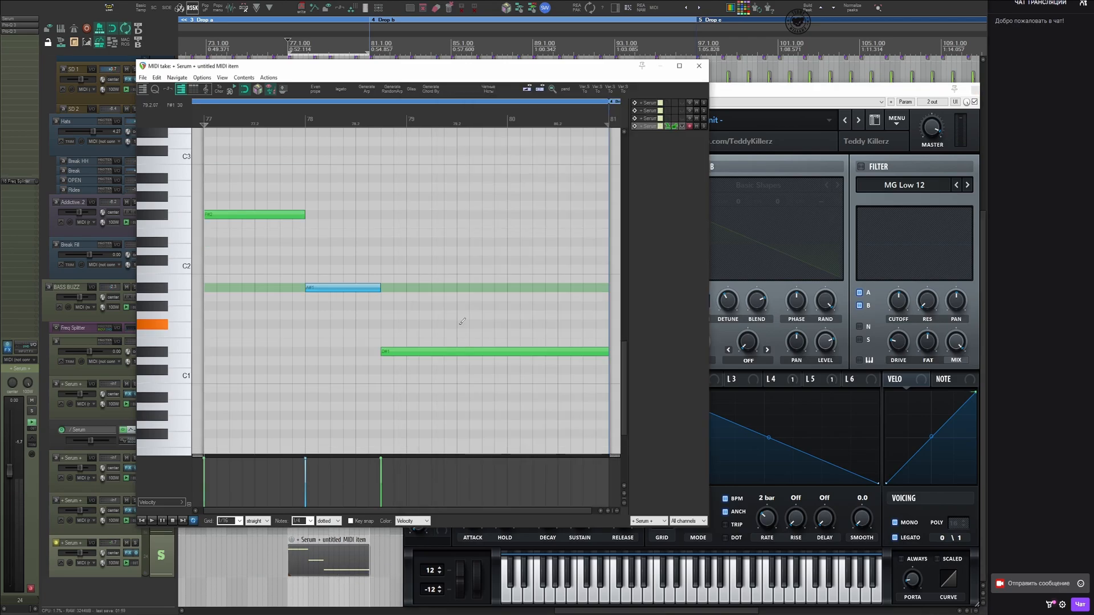
{"action": "scroll", "coordinate": [442, 329], "scroll_direction": "down", "scroll_amount": 4}
{"action": "left_click_drag", "start_coordinate": [409, 315], "coordinate": [230, 323]}
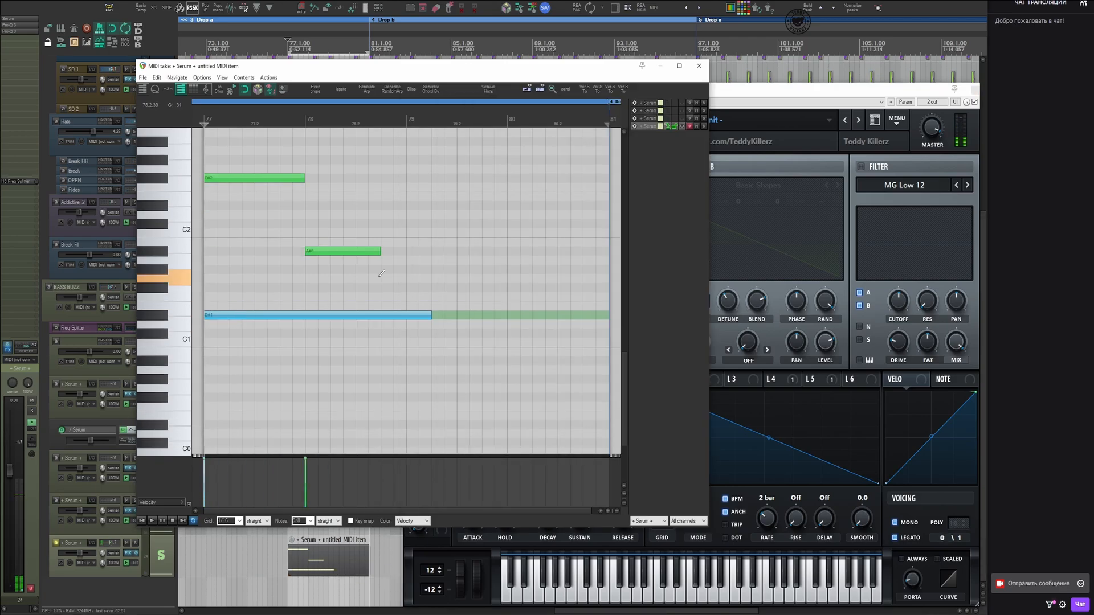
{"action": "left_click", "coordinate": [354, 251], "text": "alt"}
{"action": "left_click", "coordinate": [293, 178], "text": "alt"}
Step: Enable oscillator B and load the A Basic Shapes wavetable as a sine wave
{"action": "left_click_drag", "start_coordinate": [712, 95], "coordinate": [710, 95]}
{"action": "left_click", "coordinate": [706, 168]}
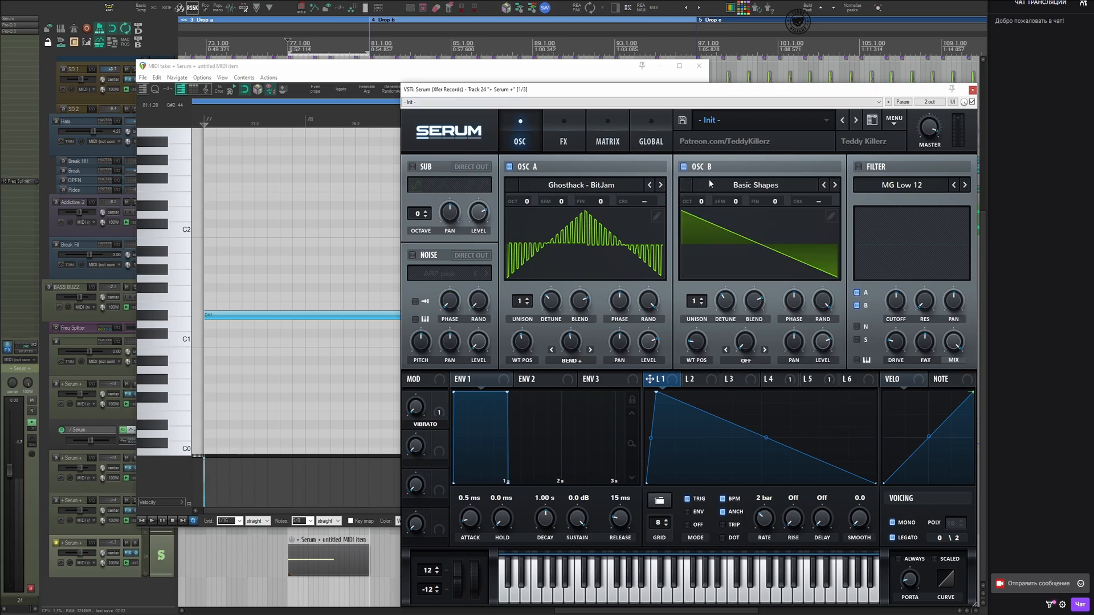
{"action": "left_click", "coordinate": [731, 185]}
{"action": "mouse_move", "coordinate": [779, 196]}
{"action": "left_click", "coordinate": [869, 206]}
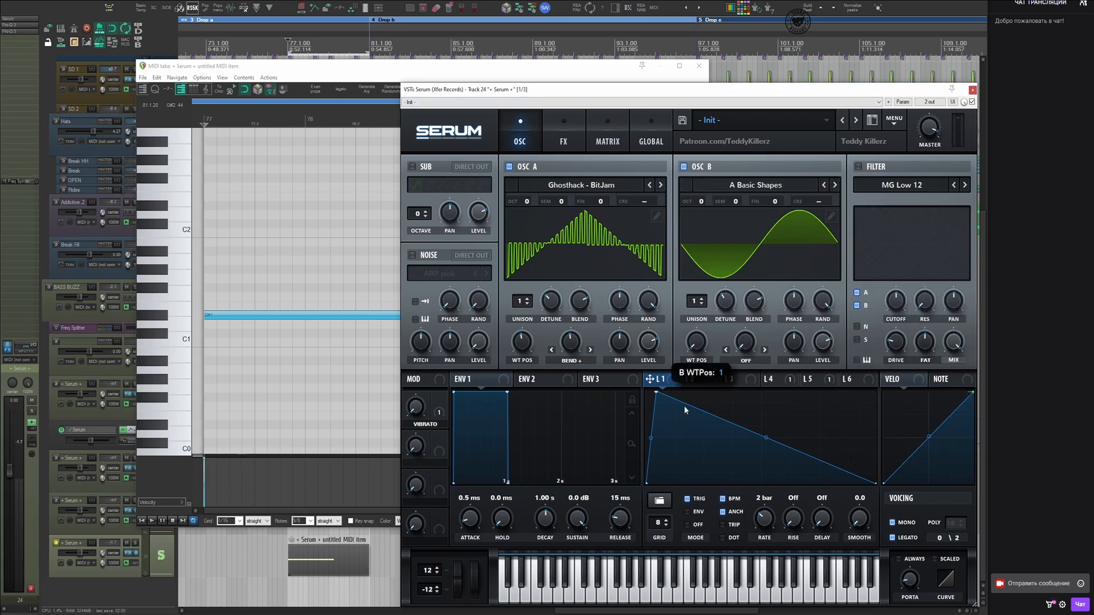
Step: Add a Tube distortion with raised drive and a multiband compressor to the effects rack
{"action": "left_click", "coordinate": [564, 131]}
{"action": "left_click", "coordinate": [438, 251]}
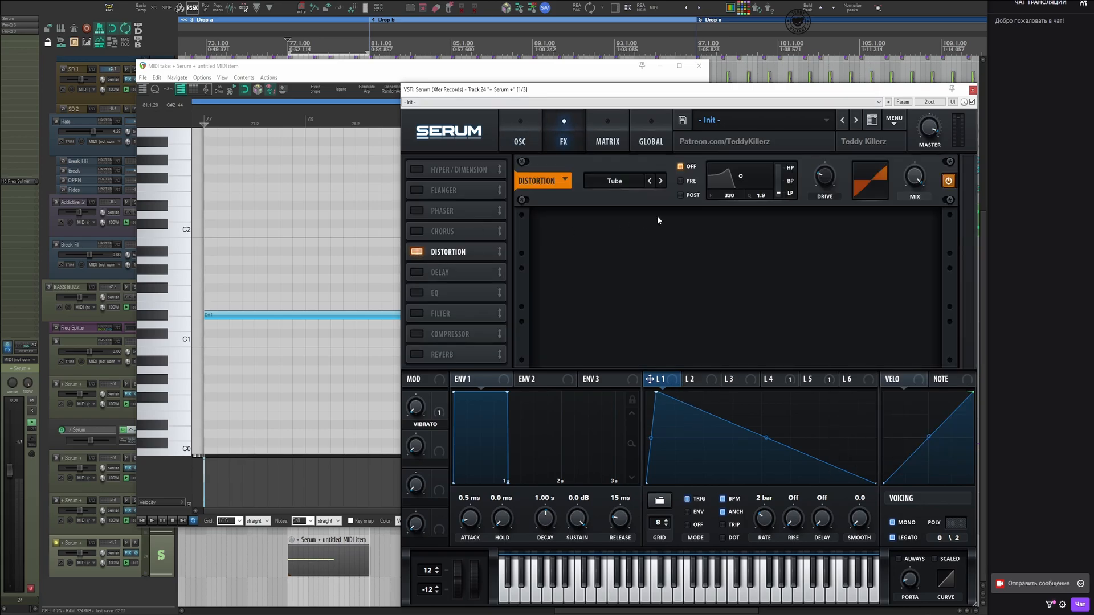
{"action": "left_click_drag", "start_coordinate": [842, 130], "coordinate": [846, 119]}
{"action": "left_click", "coordinate": [419, 330]}
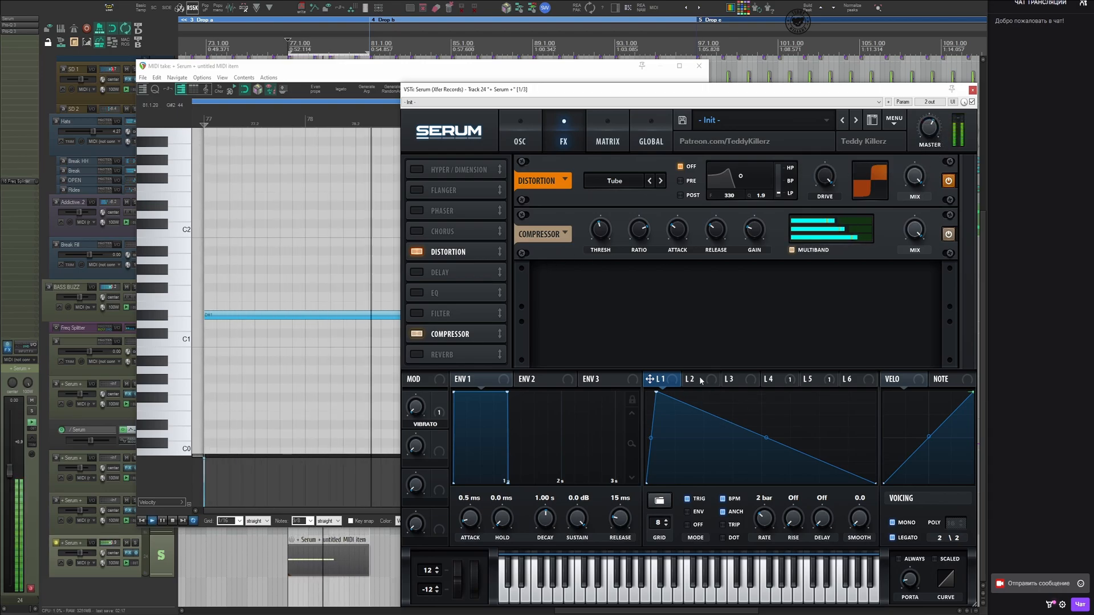
{"action": "left_click", "coordinate": [530, 130]}
{"action": "left_click", "coordinate": [561, 124]}
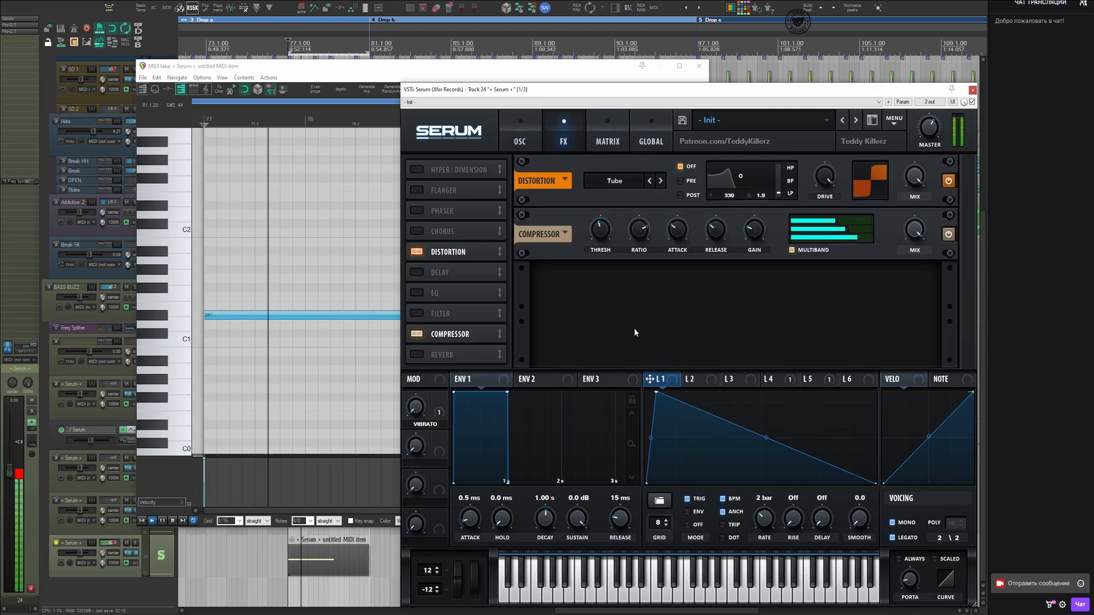
Step: Modulate the distortion drive with LFO 1 and set the LFO rate to 1/4 triplet
{"action": "key", "text": "space"}
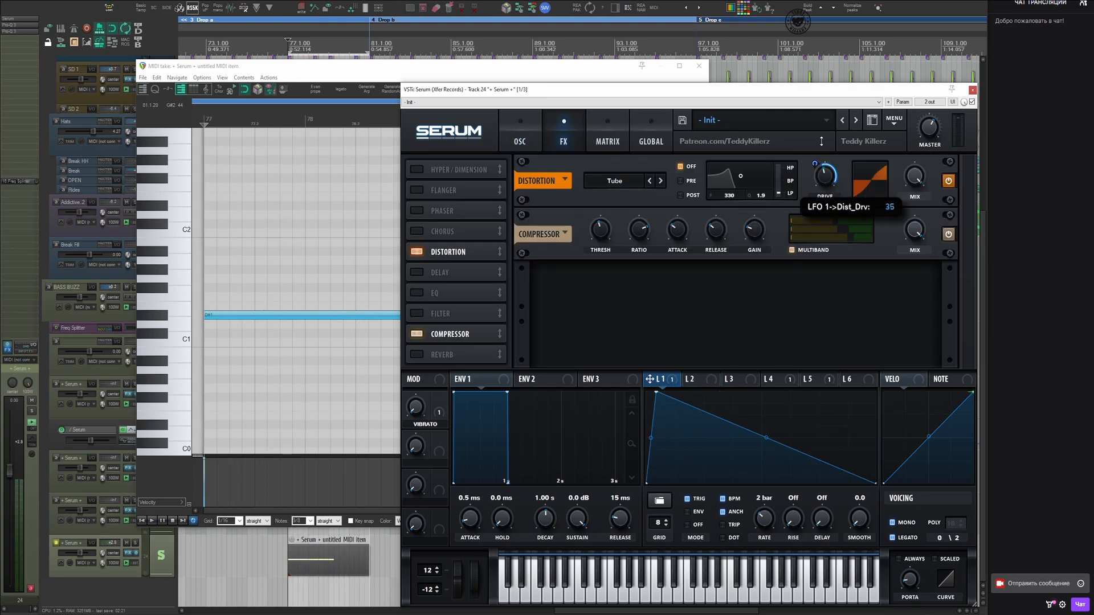
{"action": "key", "text": "space"}
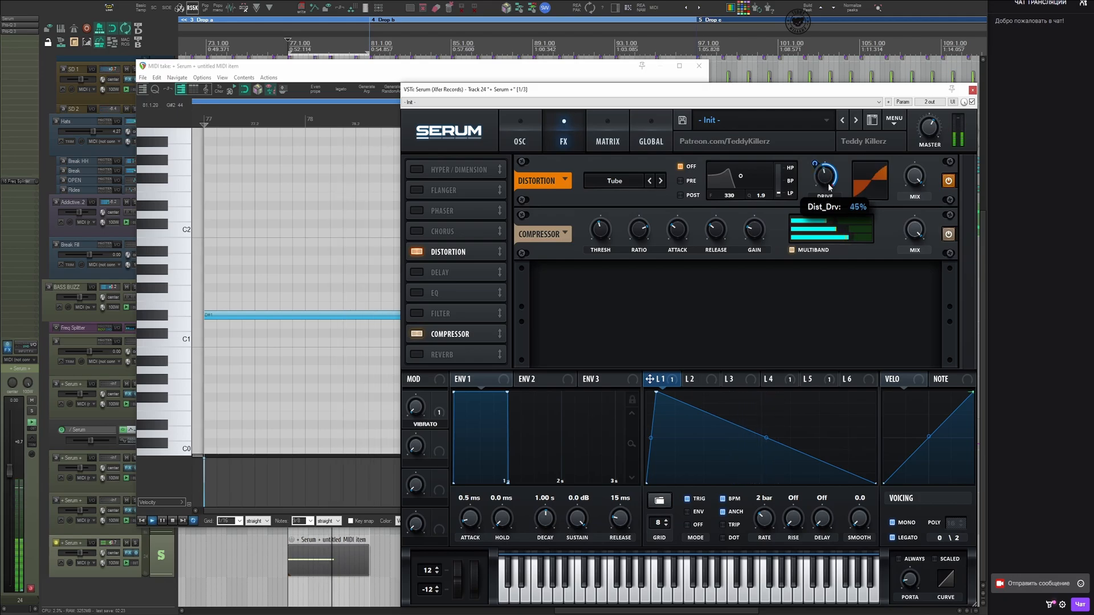
{"action": "left_click_drag", "start_coordinate": [768, 511], "coordinate": [776, 494]}
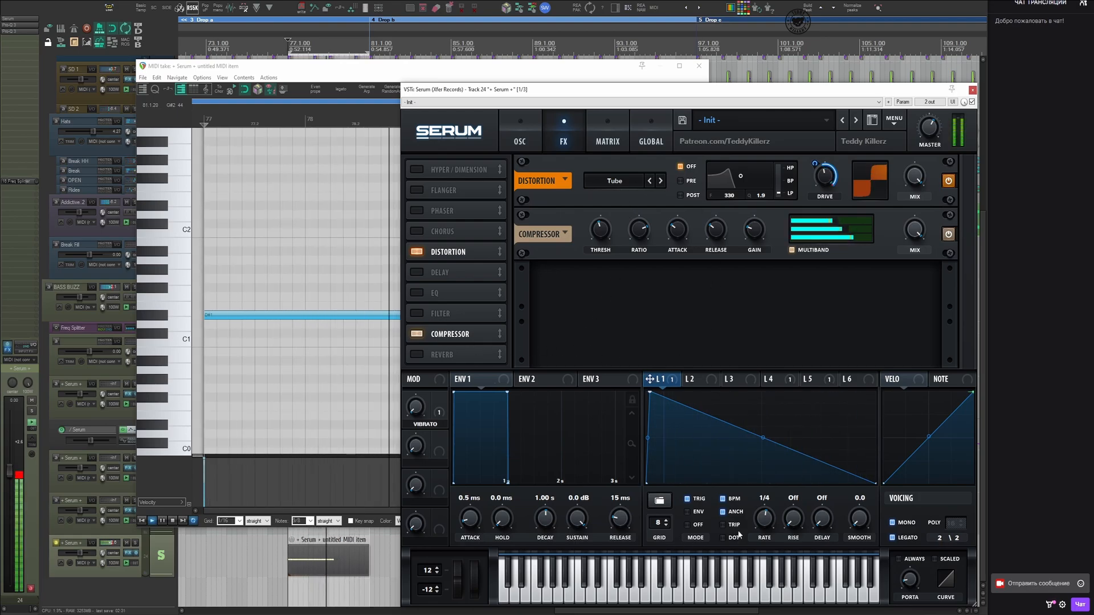
{"action": "left_click_drag", "start_coordinate": [764, 517], "coordinate": [764, 523]}
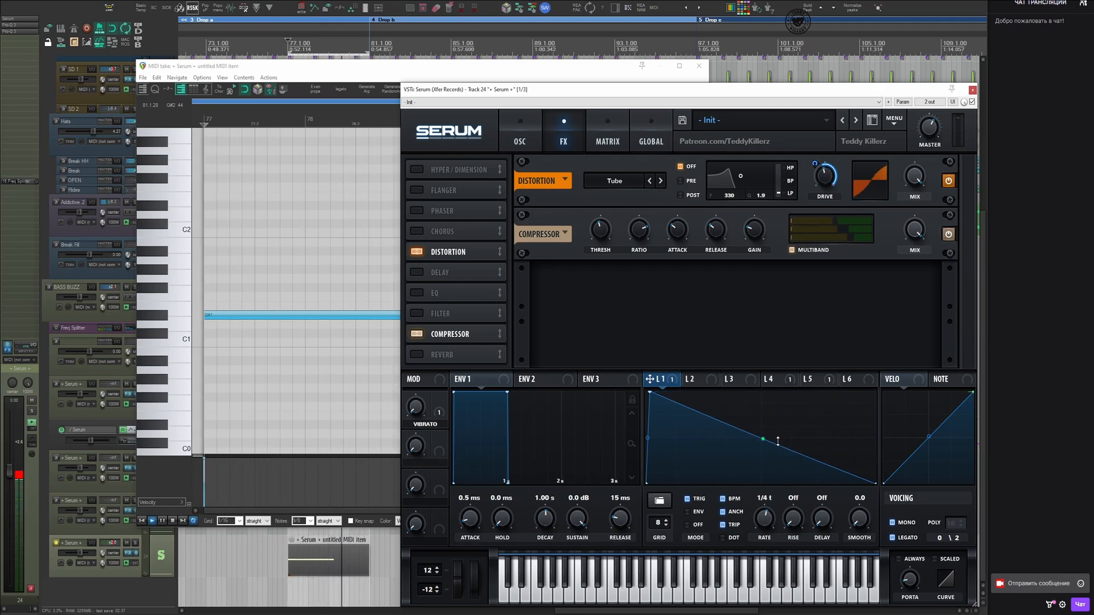
Step: Curve LFO 1's falling slope, assign it to the compressor threshold, and set the compressor gain to 2.9 dB
{"action": "left_click_drag", "start_coordinate": [649, 379], "coordinate": [601, 230]}
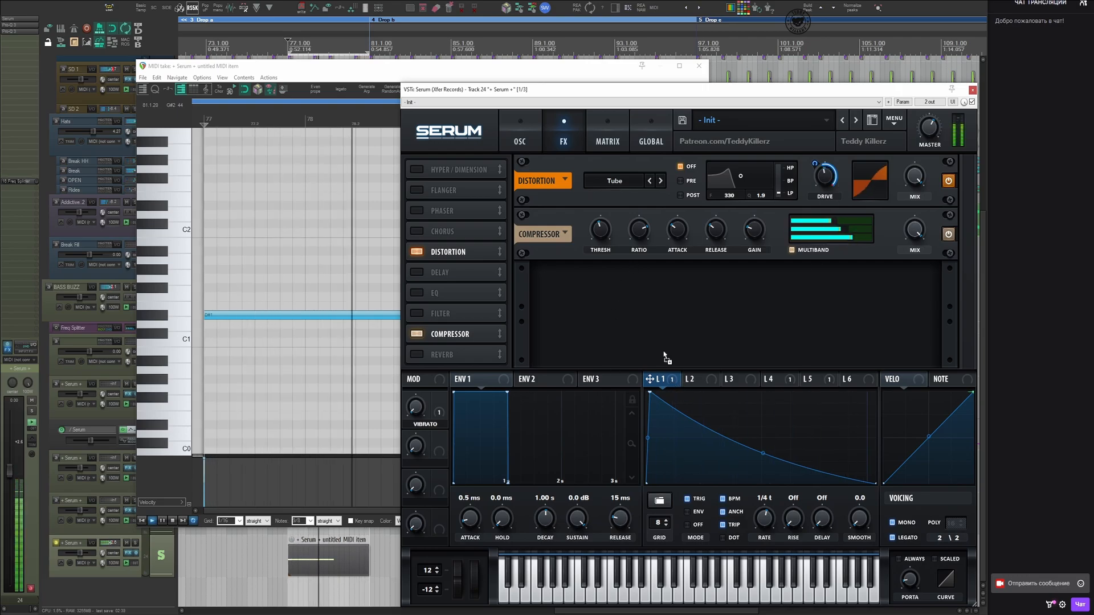
{"action": "mouse_move", "coordinate": [590, 229]}
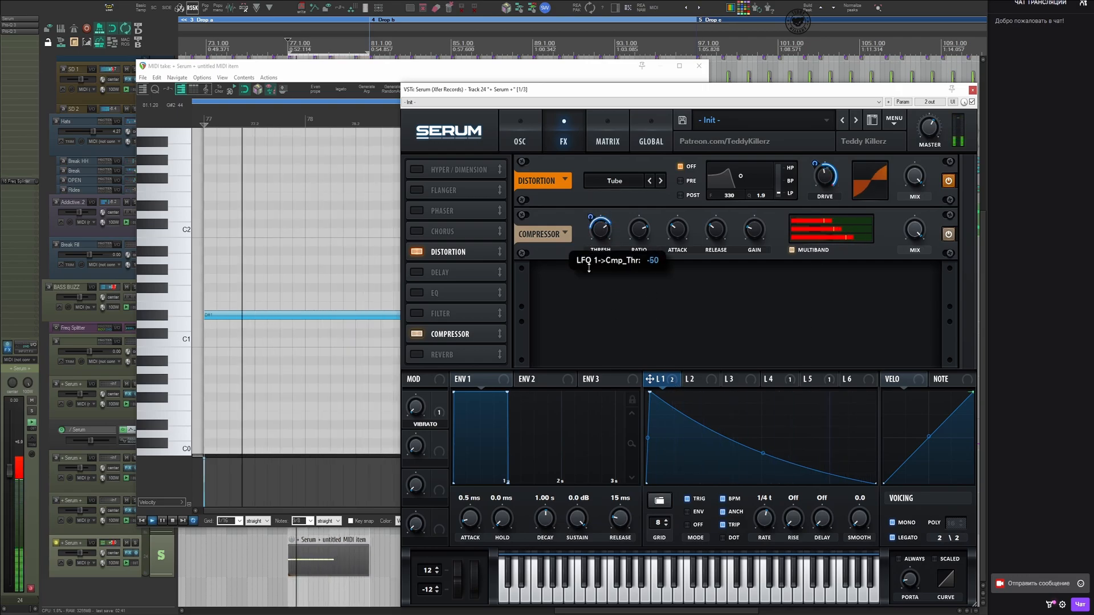
{"action": "left_click_drag", "start_coordinate": [589, 266], "coordinate": [589, 259]}
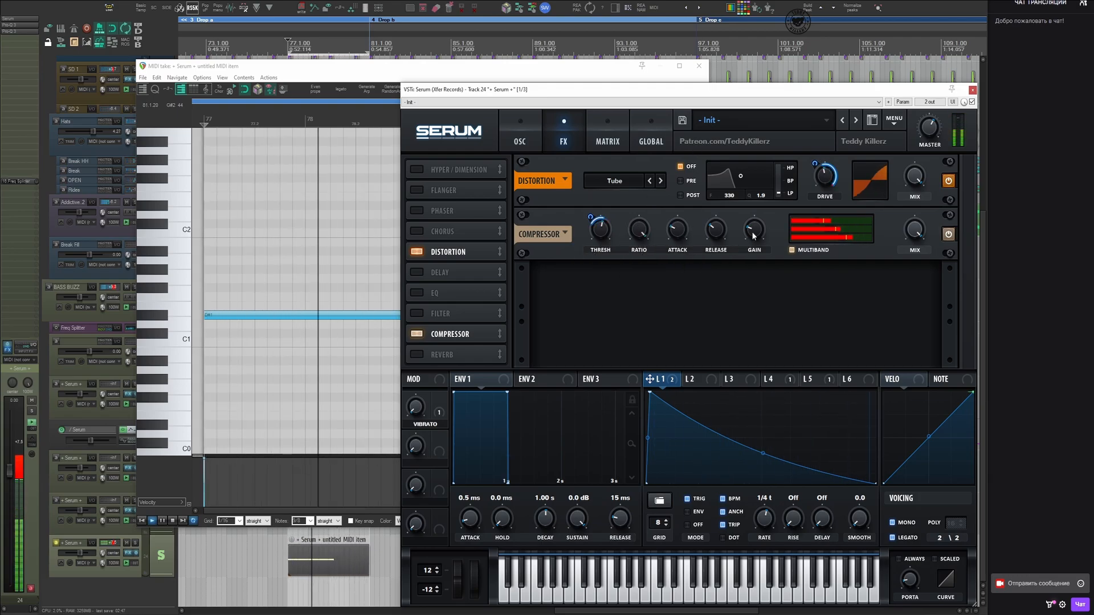
{"action": "mouse_move", "coordinate": [753, 241]}
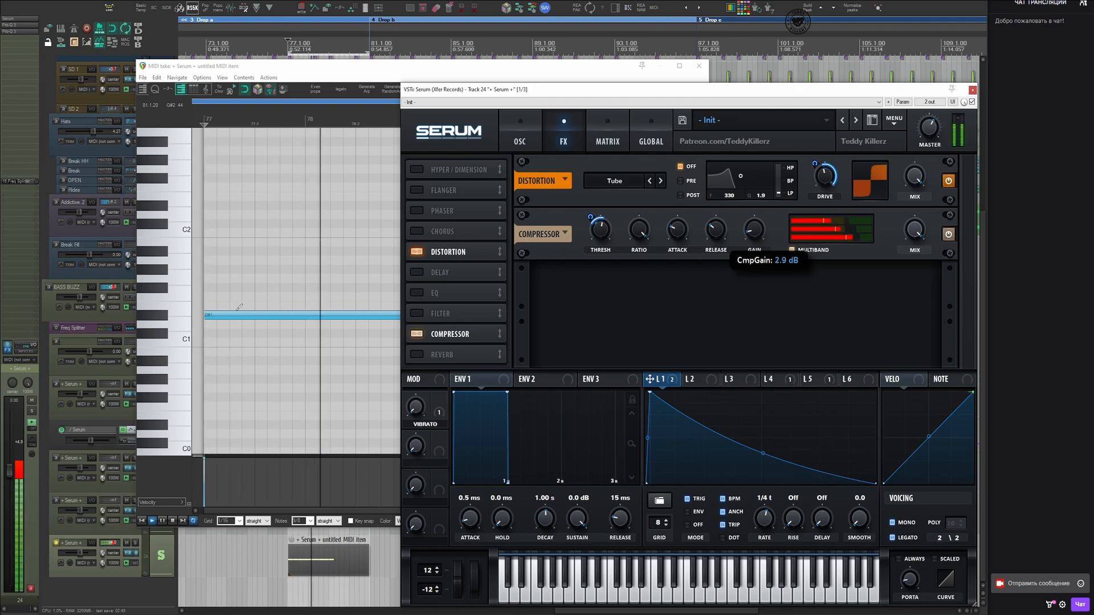
Step: Audition notes on the piano roll keyboard and modulate oscillator A's level with LFO 1
{"action": "left_click", "coordinate": [183, 299]}
{"action": "left_click_drag", "start_coordinate": [182, 299], "coordinate": [180, 279]}
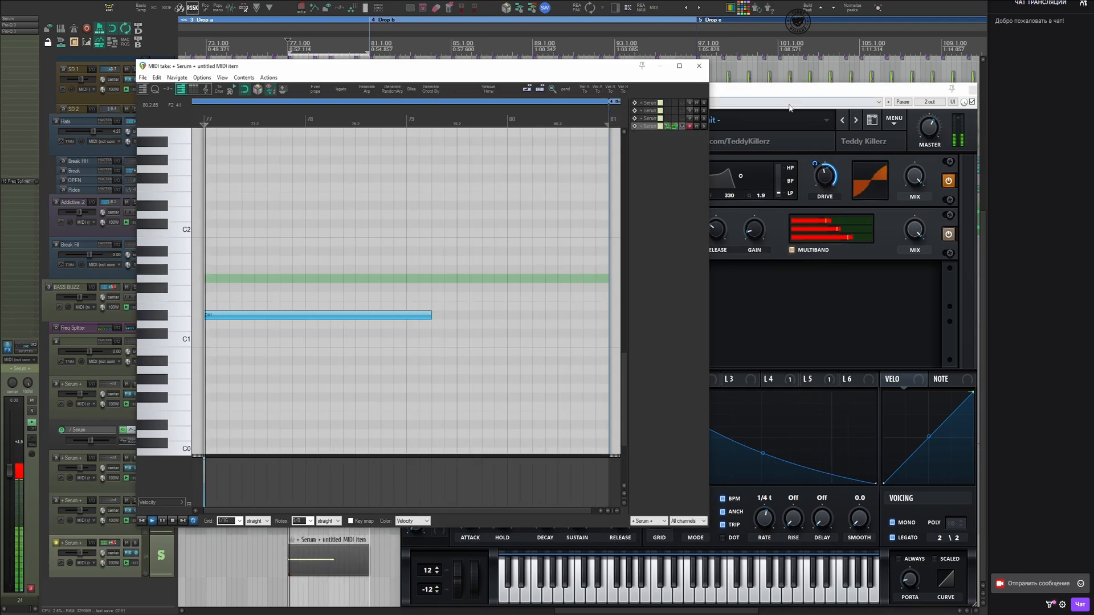
{"action": "left_click", "coordinate": [791, 90]}
{"action": "left_click", "coordinate": [521, 140]}
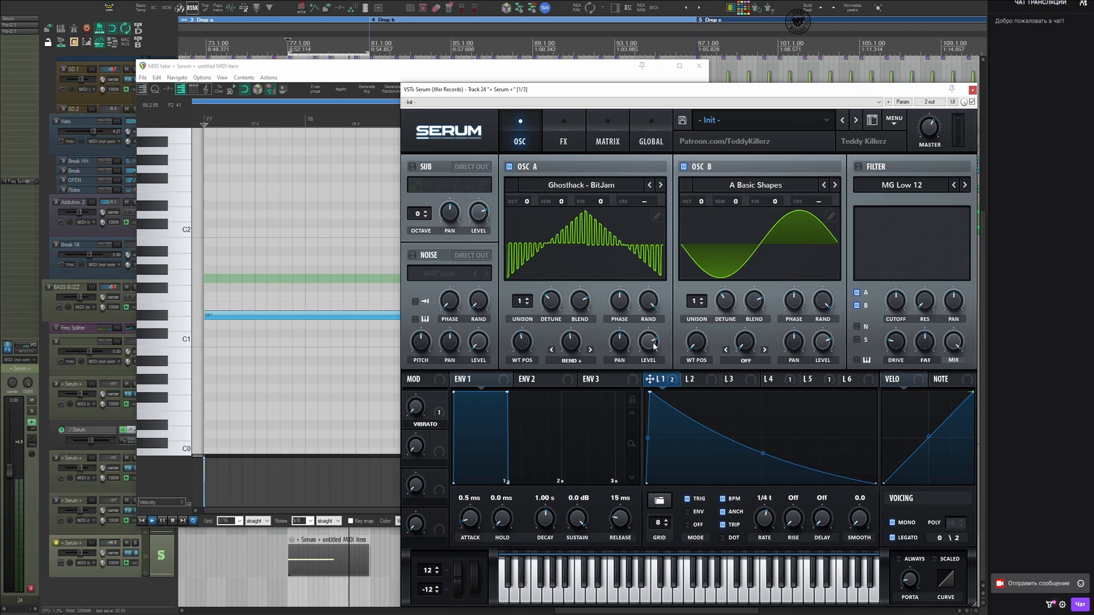
{"action": "left_click_drag", "start_coordinate": [653, 349], "coordinate": [653, 363]}
Step: Enable the MG Low 12 filter with about 68% drive and bypass the distortion effect
{"action": "left_click", "coordinate": [866, 170]}
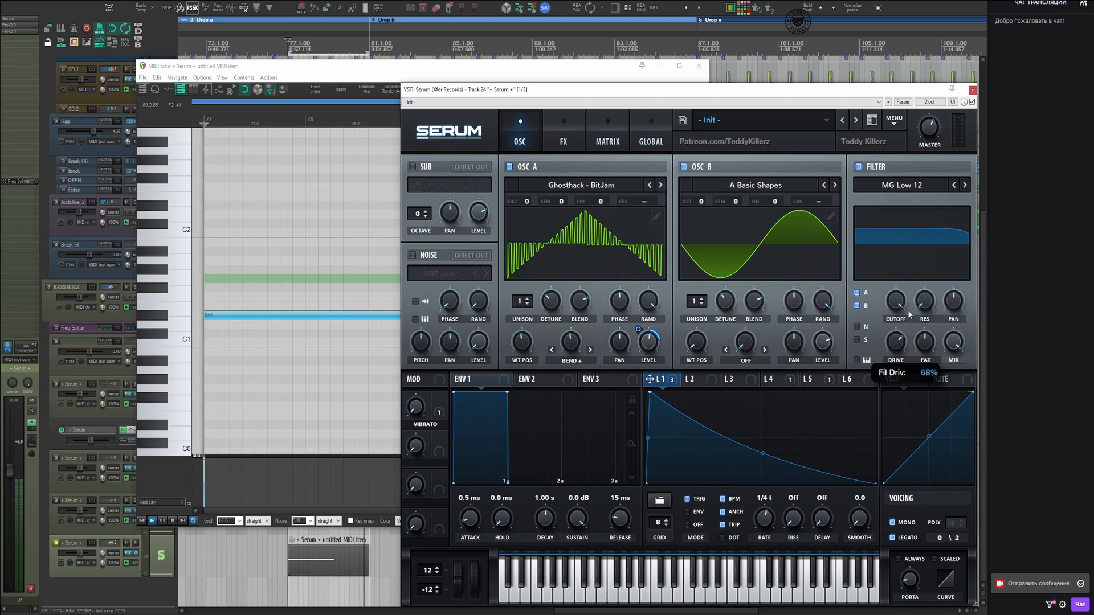
{"action": "left_click", "coordinate": [585, 136]}
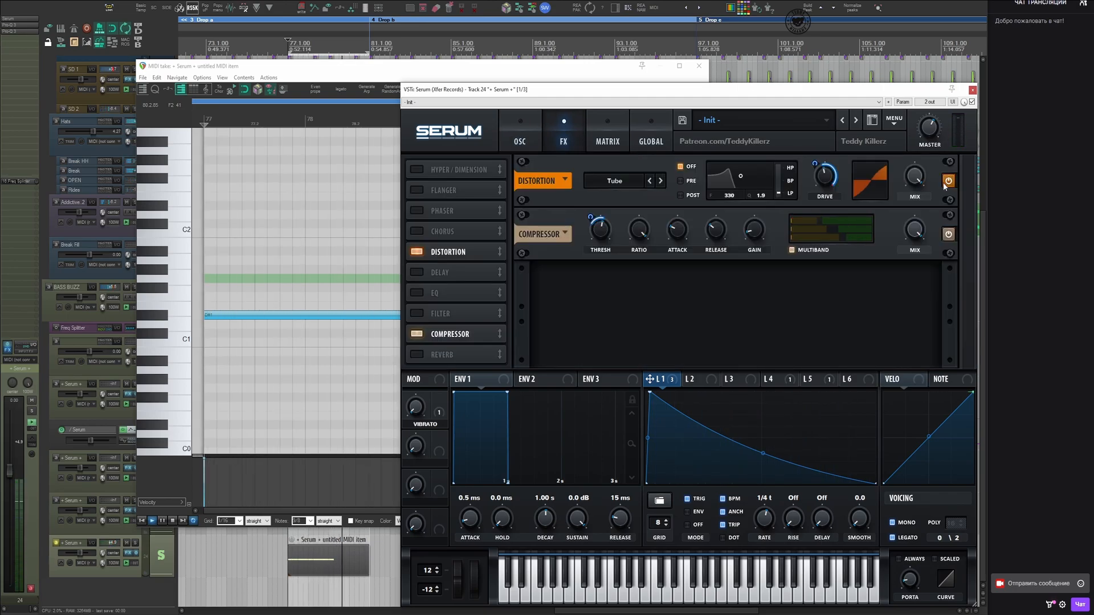
{"action": "left_click", "coordinate": [520, 137]}
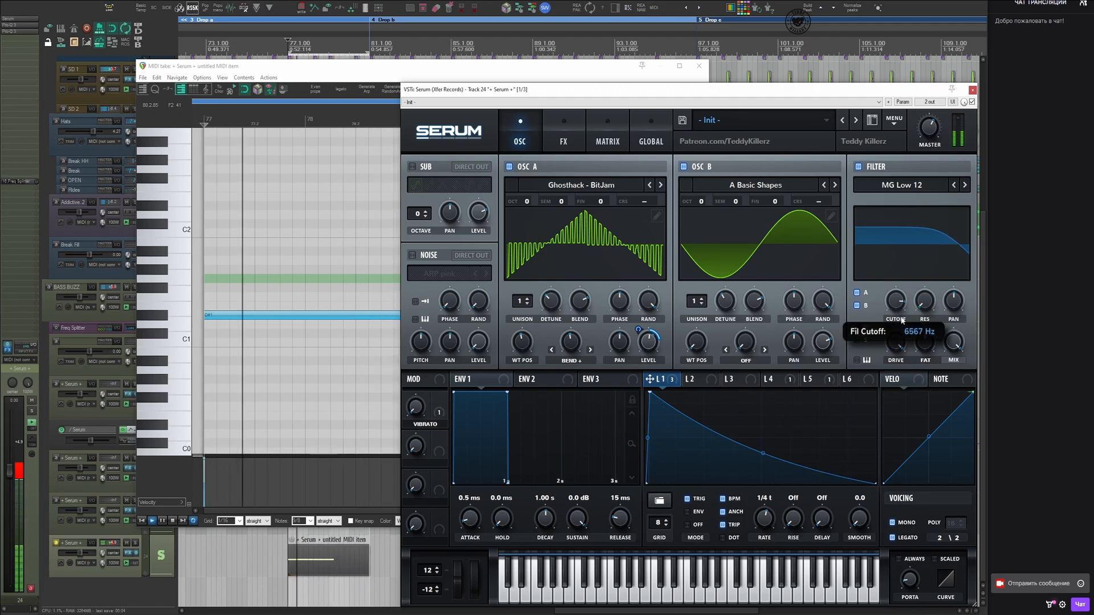
Step: Remove LFO 1 from oscillator A's level and the compressor threshold, and set the threshold to -12.0 dB
{"action": "right_click", "coordinate": [648, 340]}
{"action": "left_click", "coordinate": [672, 351]}
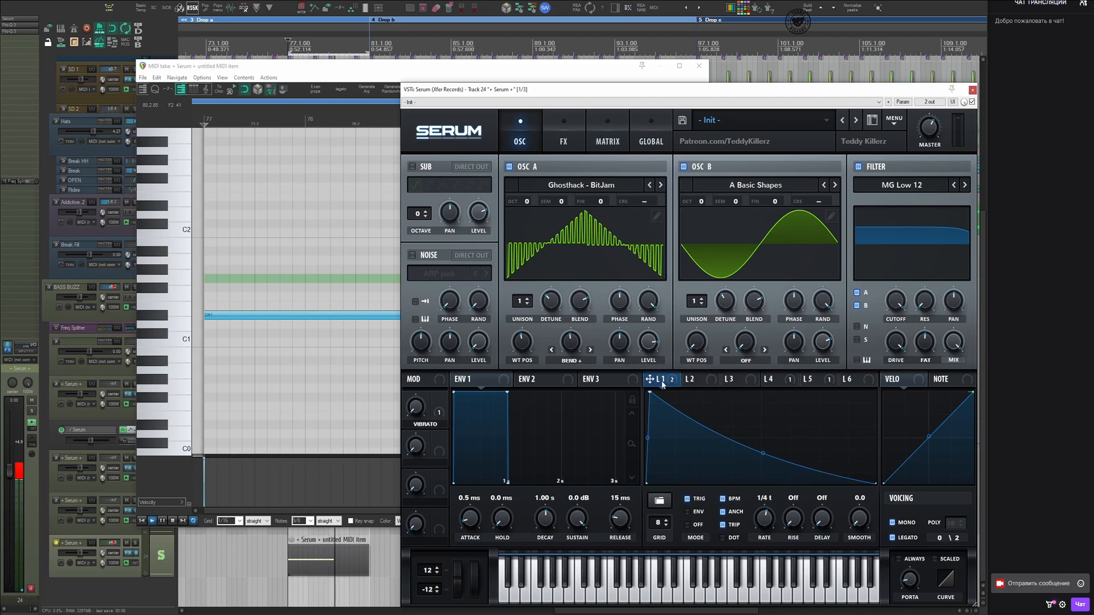
{"action": "left_click", "coordinate": [564, 137]}
{"action": "right_click", "coordinate": [641, 221]}
{"action": "left_click", "coordinate": [692, 258]}
{"action": "key", "text": "space"}
{"action": "mouse_move", "coordinate": [608, 253]}
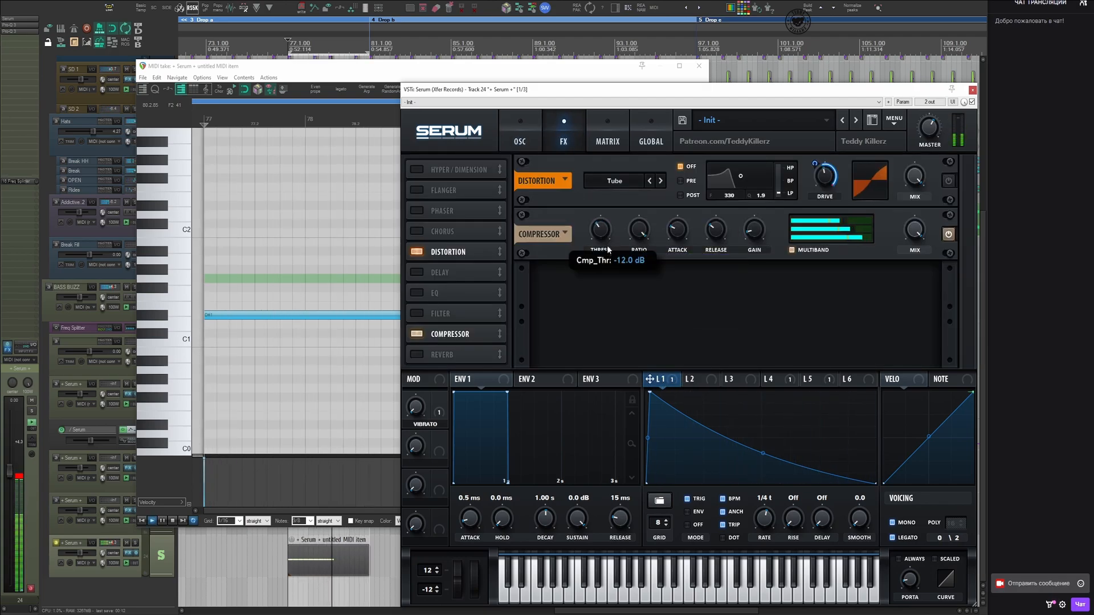
{"action": "left_click", "coordinate": [530, 129]}
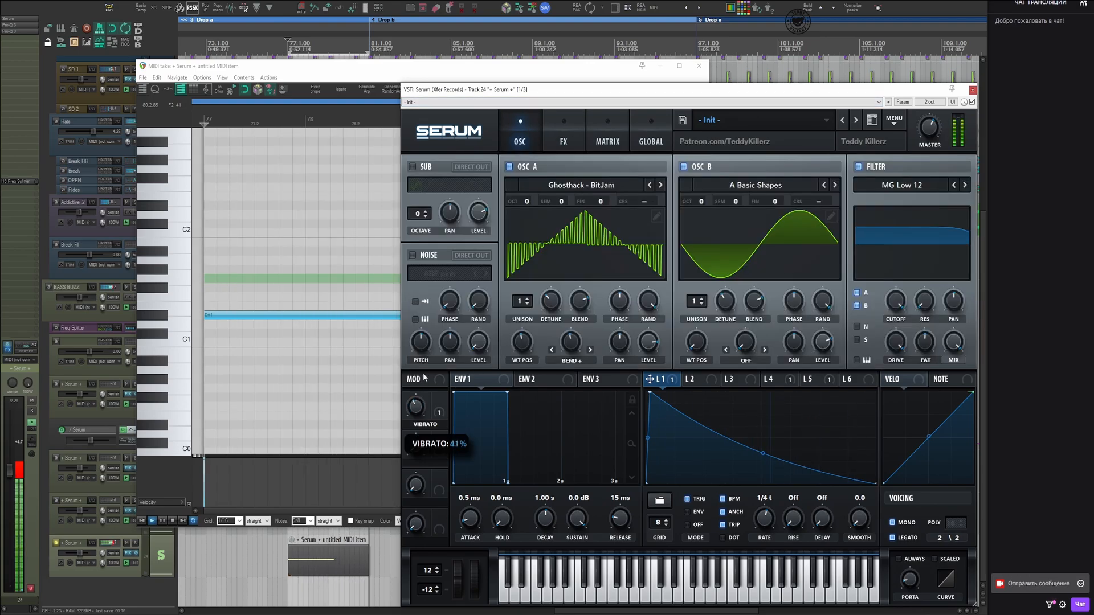
{"action": "left_click_drag", "start_coordinate": [574, 362], "coordinate": [575, 356]}
{"action": "left_click", "coordinate": [572, 134]}
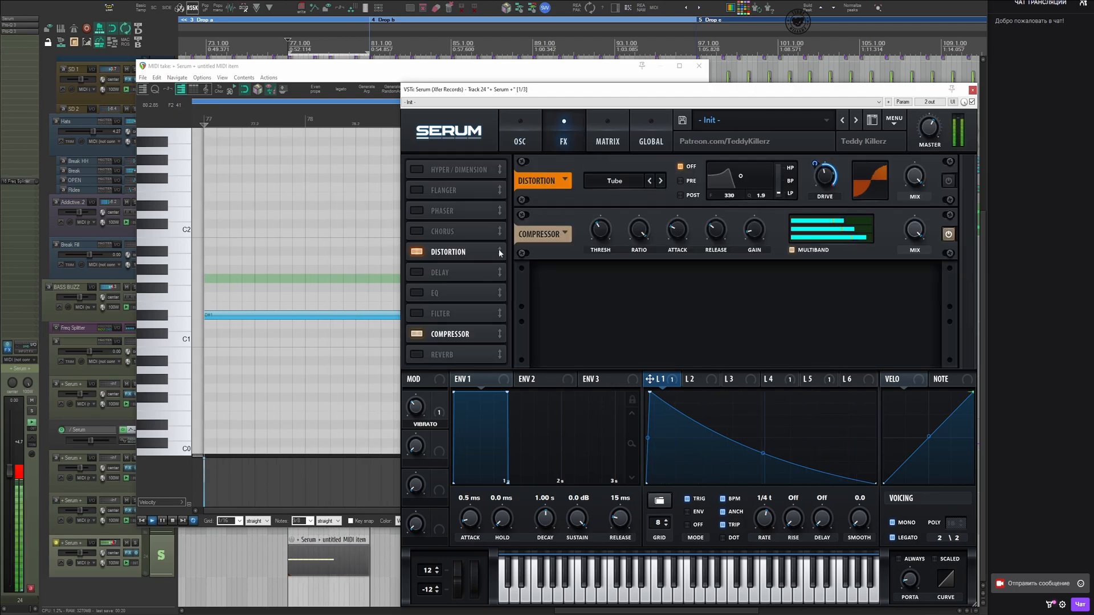
Step: Add a filter effect ahead of the compressor and set its type to Reverb
{"action": "left_click", "coordinate": [427, 316]}
{"action": "left_click", "coordinate": [618, 235]}
{"action": "mouse_move", "coordinate": [613, 278]}
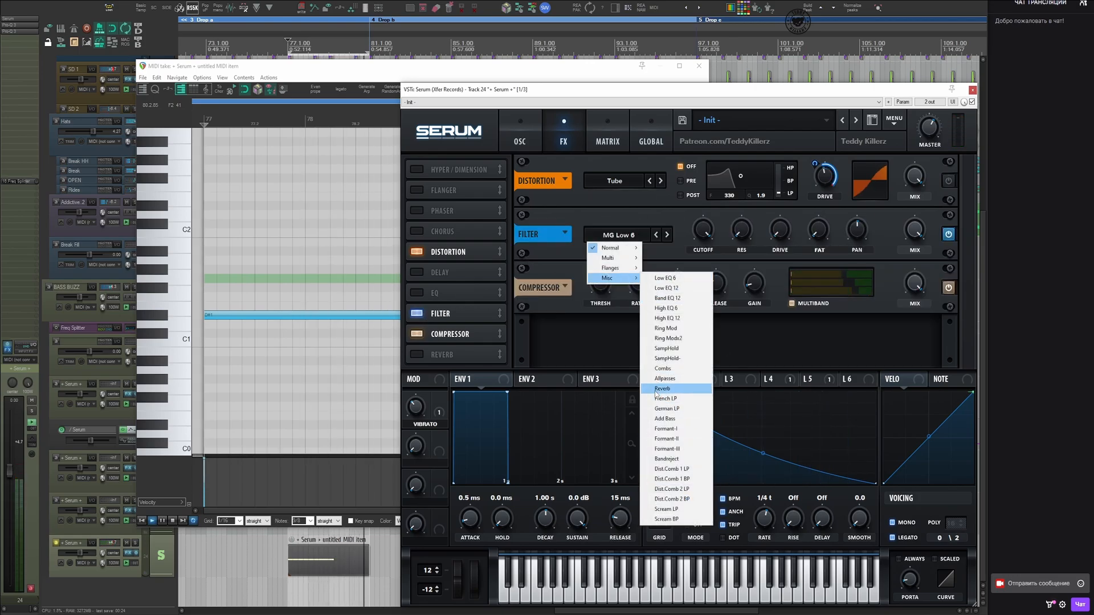
{"action": "left_click", "coordinate": [662, 388]}
Step: Modulate the Reverb filter's cutoff with LFO 2 at about -91 and set the LFO rate to 4 bar
{"action": "mouse_move", "coordinate": [699, 262]}
{"action": "left_mouse_down"}
{"action": "mouse_move", "coordinate": [718, 212]}
{"action": "mouse_move", "coordinate": [704, 242]}
{"action": "mouse_move", "coordinate": [699, 332]}
{"action": "mouse_move", "coordinate": [706, 241]}
{"action": "mouse_move", "coordinate": [695, 252]}
{"action": "left_mouse_up"}
{"action": "left_click", "coordinate": [712, 381]}
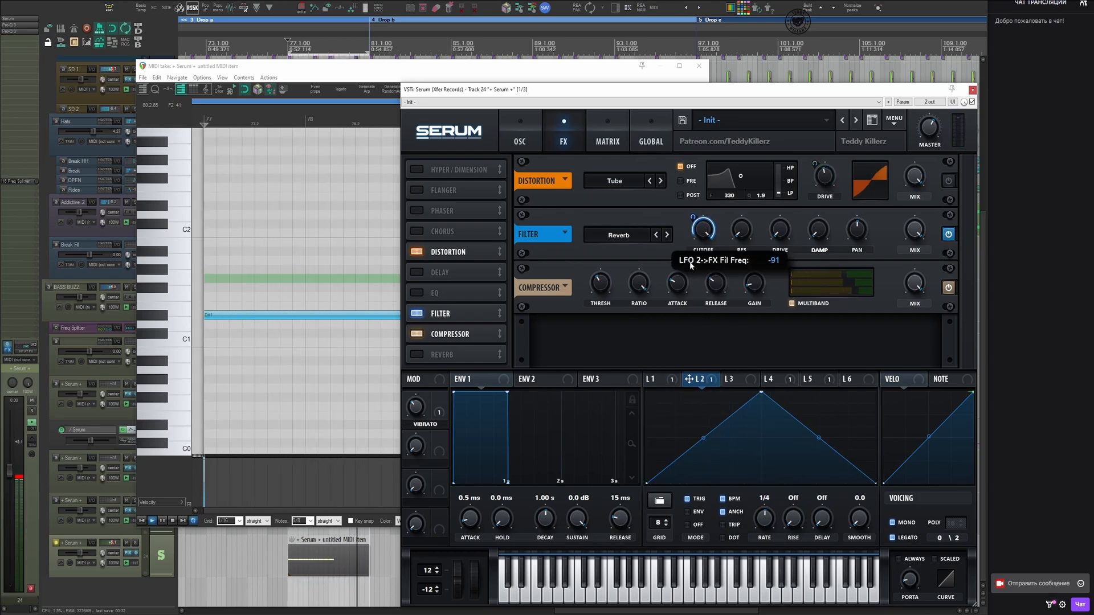
{"action": "left_click_drag", "start_coordinate": [764, 519], "coordinate": [763, 547]}
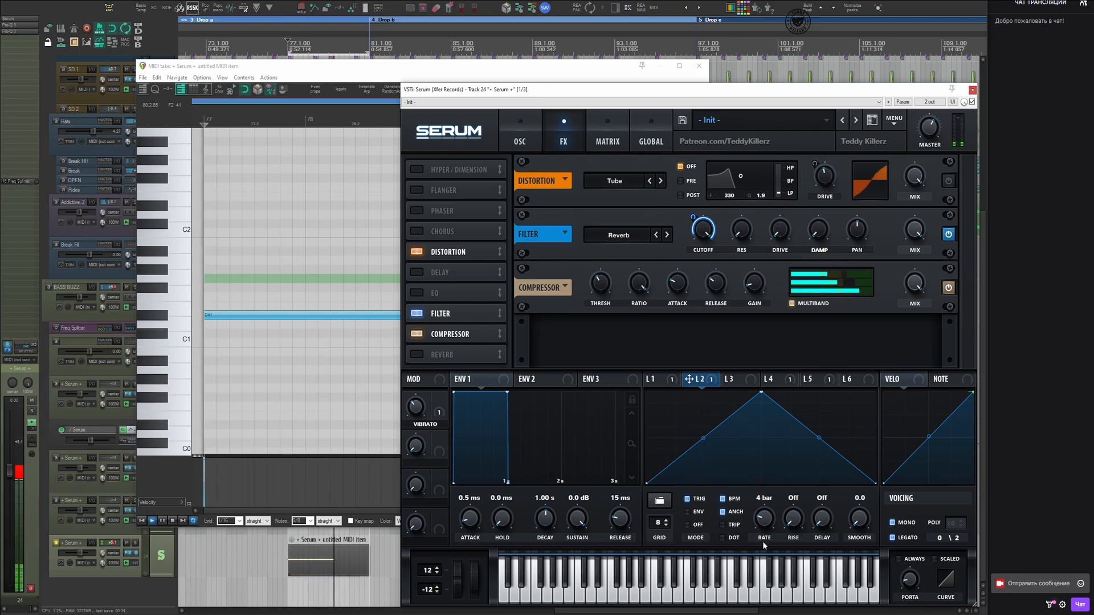
Step: Reshape LFO 2 with a slow rise and a steep jump to maximum, and set envelope 1's release to 574 ms
{"action": "left_click_drag", "start_coordinate": [712, 449], "coordinate": [700, 380]}
{"action": "double_click", "coordinate": [708, 434]}
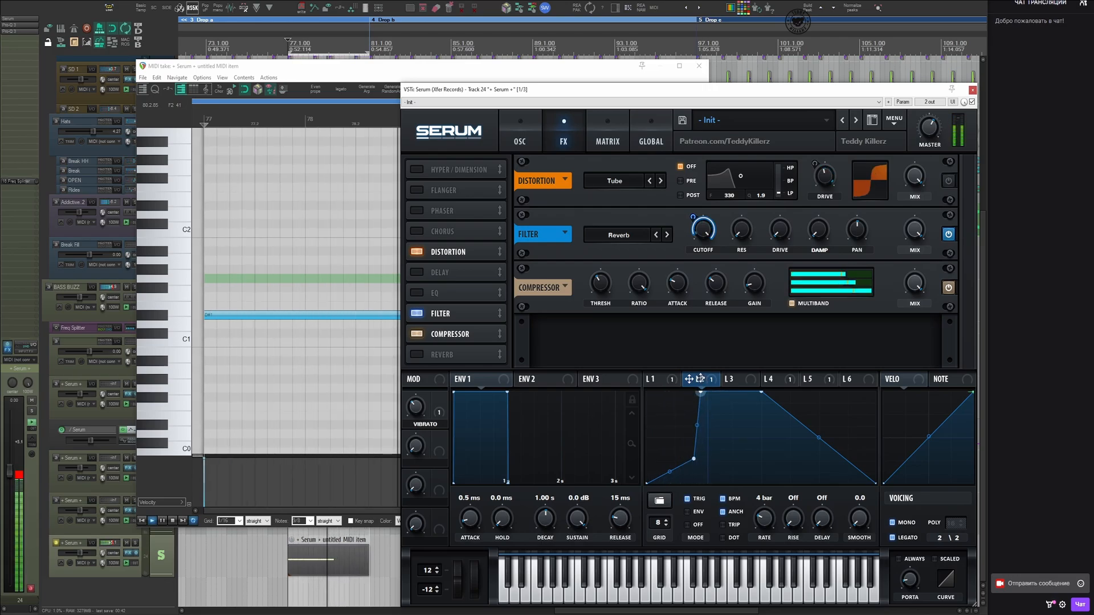
{"action": "left_click_drag", "start_coordinate": [623, 518], "coordinate": [631, 503]}
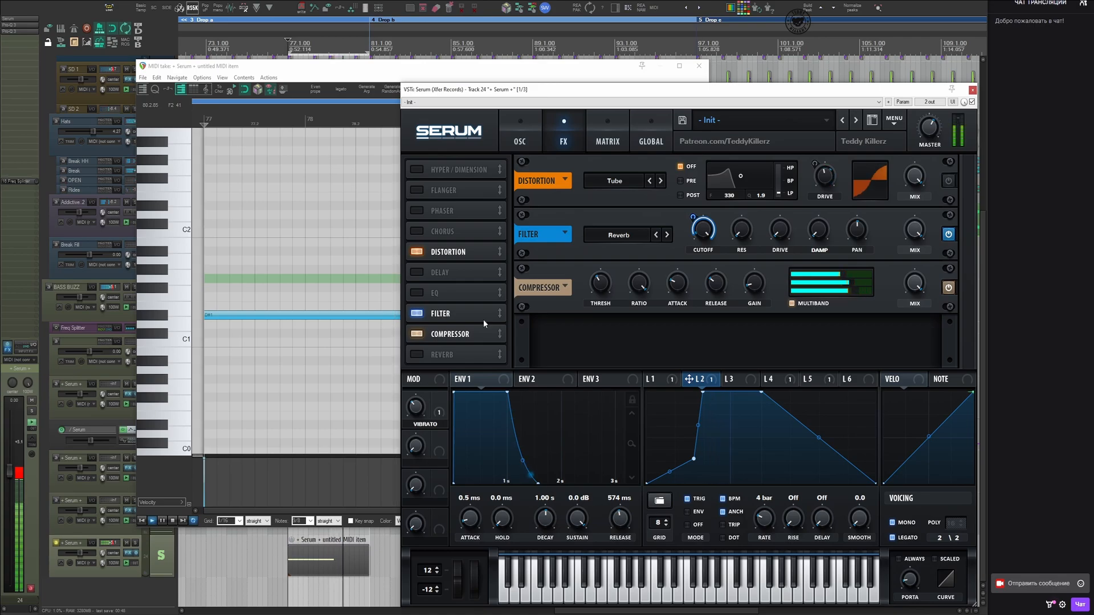
Step: Remove two Pro-Q 3 equalizers from the bass track's effects chain and return to Serum's oscillator view
{"action": "left_click", "coordinate": [519, 140]}
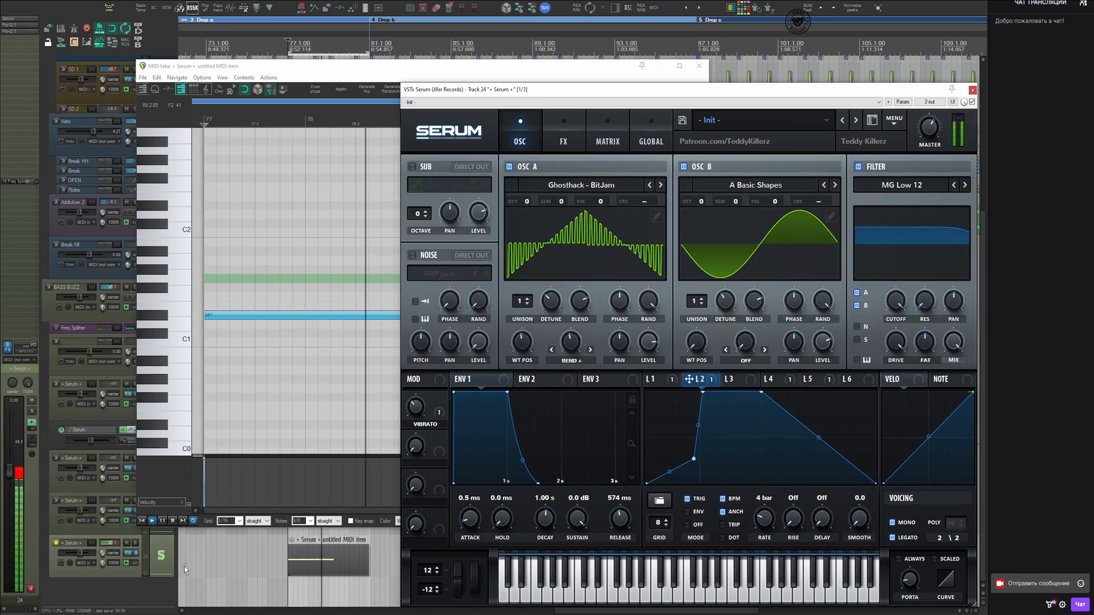
{"action": "left_click", "coordinate": [162, 555]}
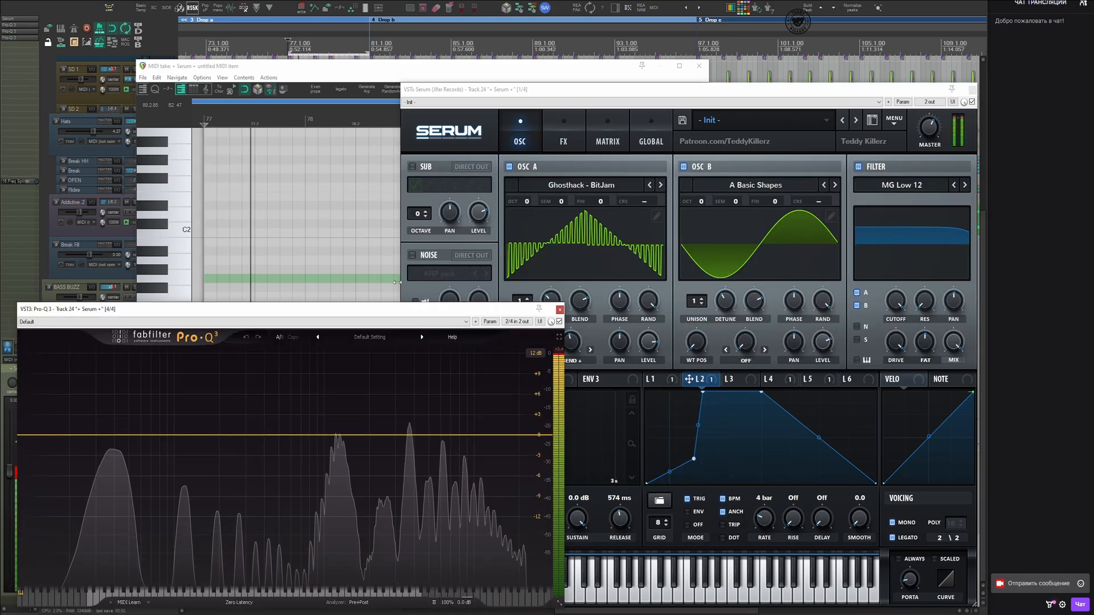
{"action": "left_click", "coordinate": [24, 25], "text": "alt"}
{"action": "left_click", "coordinate": [24, 26], "text": "alt"}
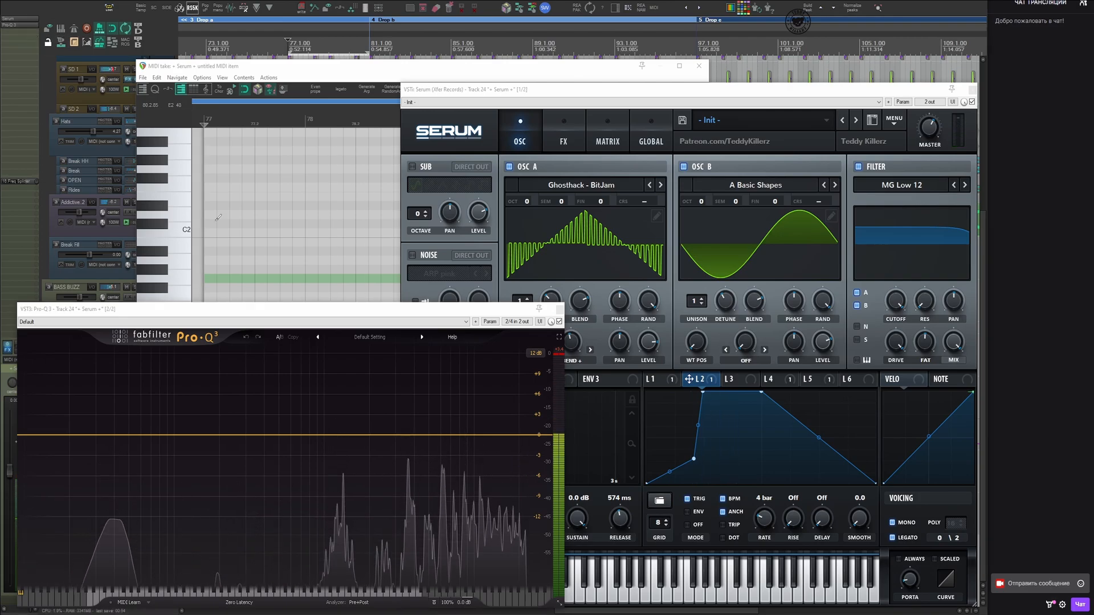
{"action": "left_click", "coordinate": [559, 310]}
{"action": "left_click", "coordinate": [543, 128]}
{"action": "left_click", "coordinate": [532, 125]}
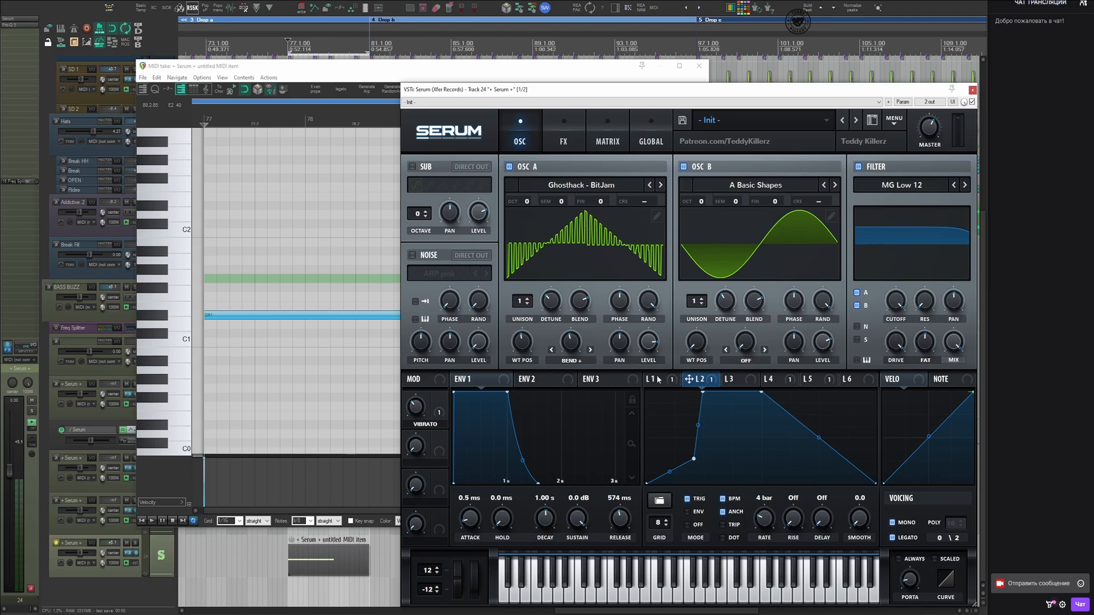
Step: Modulate oscillator A's Bend + warp with LFO 2 and lower the LFO's early point to the bottom
{"action": "mouse_move", "coordinate": [561, 332]}
{"action": "key", "text": "space"}
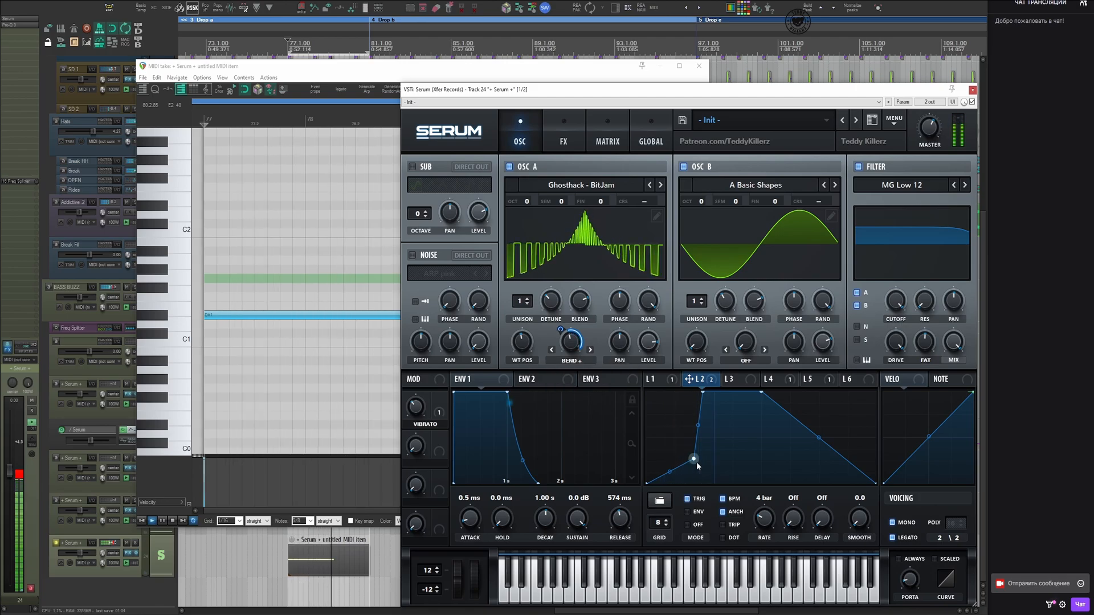
{"action": "left_click_drag", "start_coordinate": [696, 484], "coordinate": [695, 489]}
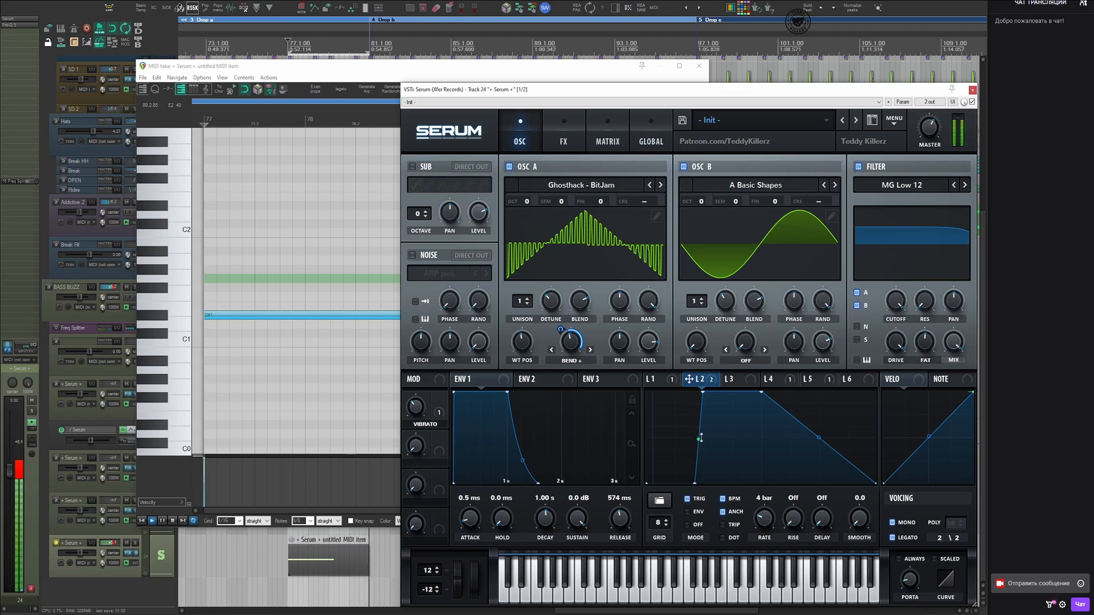
Step: Enable the Hyper/Dimension effect and set the Hyper mix to 30%
{"action": "left_click", "coordinate": [565, 134]}
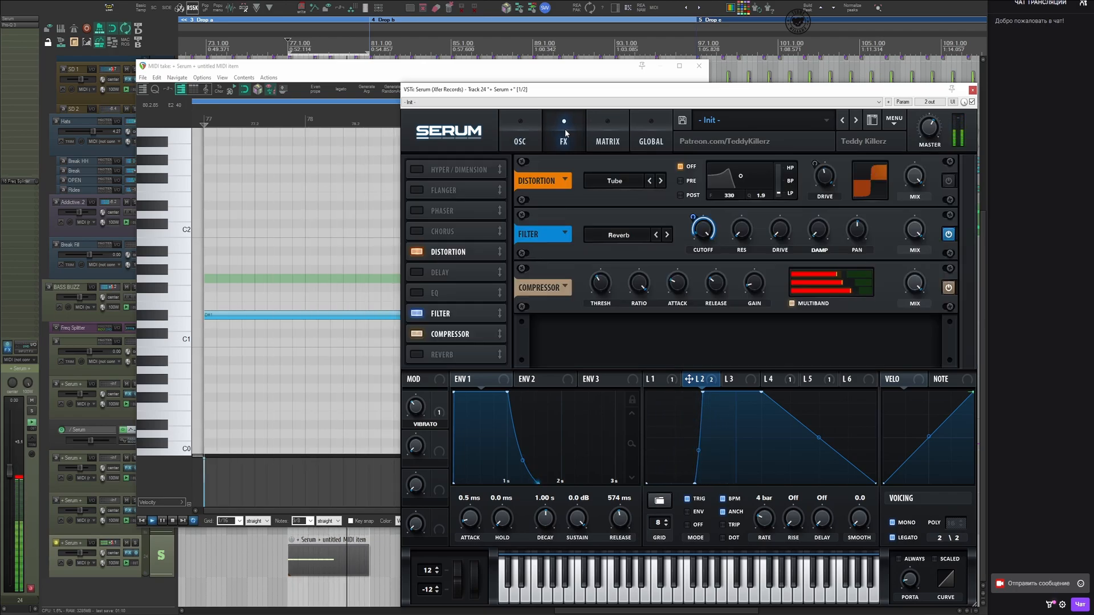
{"action": "left_click", "coordinate": [421, 170]}
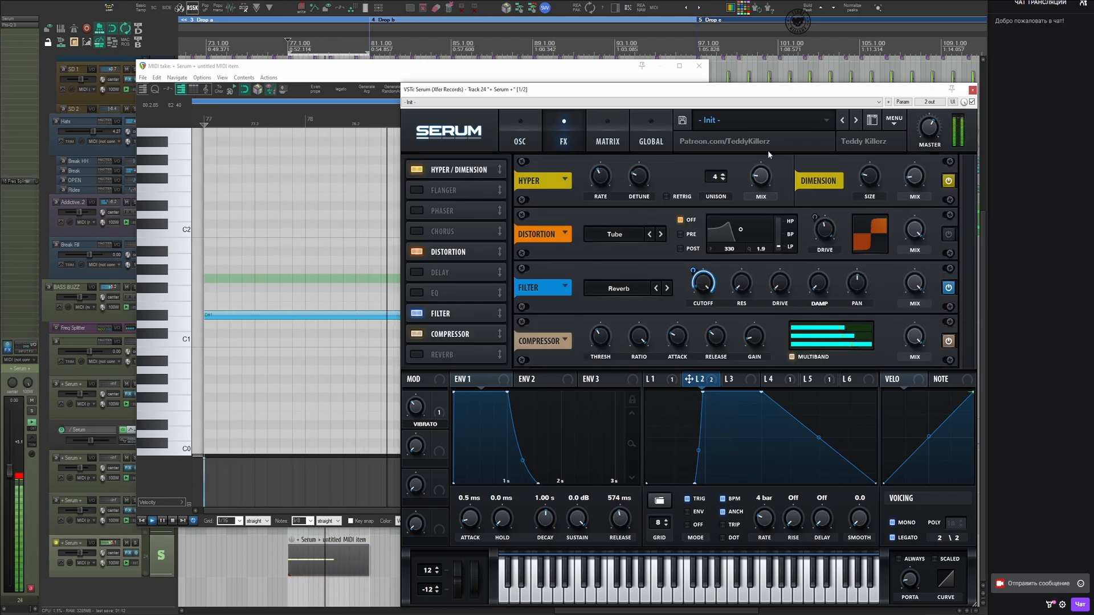
{"action": "left_click_drag", "start_coordinate": [774, 139], "coordinate": [772, 169]}
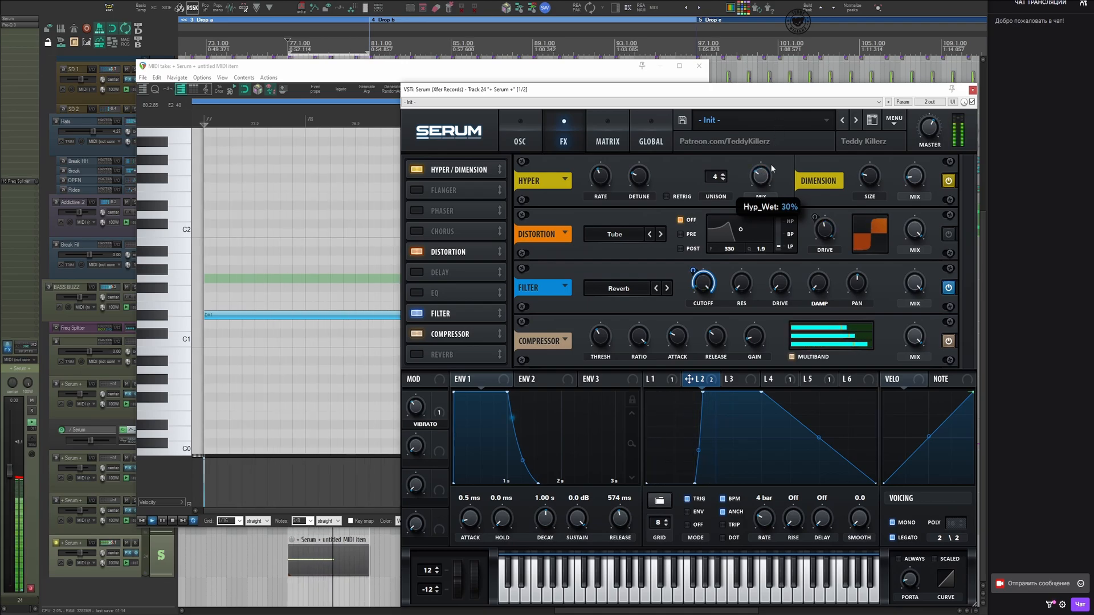
Step: Try the distortion effect with adjusted drive, switch it off again, and close the Serum and MIDI editor windows
{"action": "left_click", "coordinate": [948, 234]}
{"action": "left_click_drag", "start_coordinate": [825, 242], "coordinate": [825, 279]}
{"action": "left_click", "coordinate": [664, 379]}
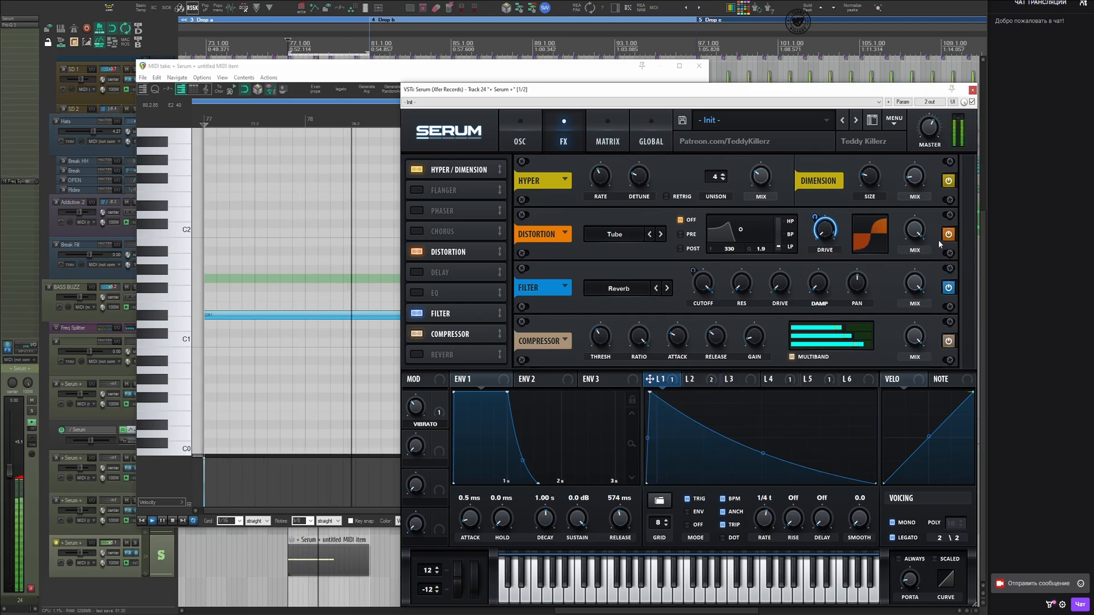
{"action": "left_click", "coordinate": [417, 253]}
{"action": "left_click", "coordinate": [521, 130]}
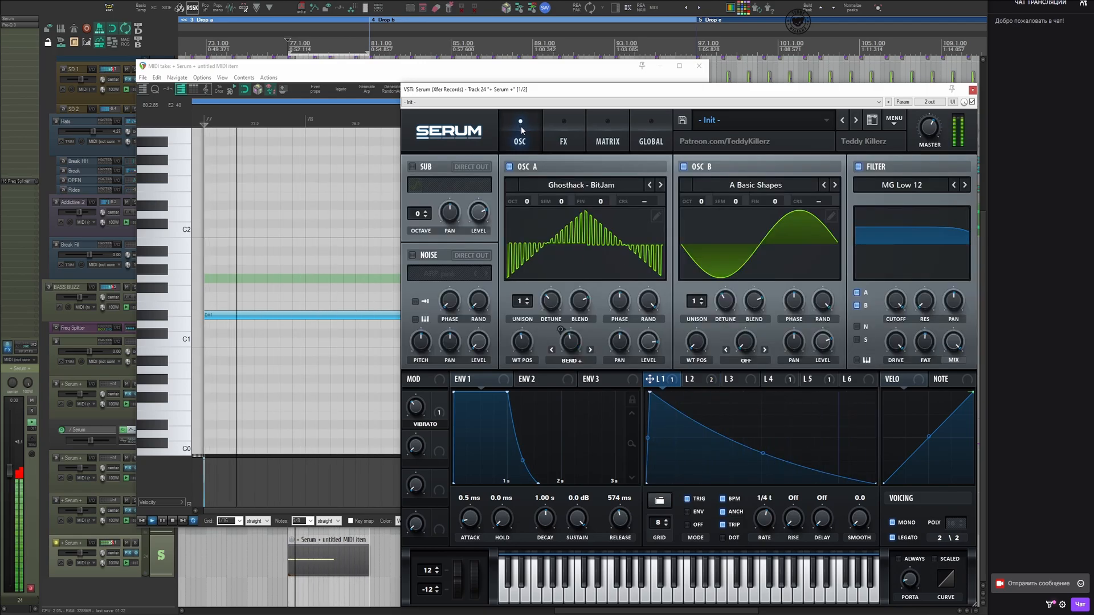
{"action": "key", "text": "Escape"}
{"action": "key", "text": "Escape"}
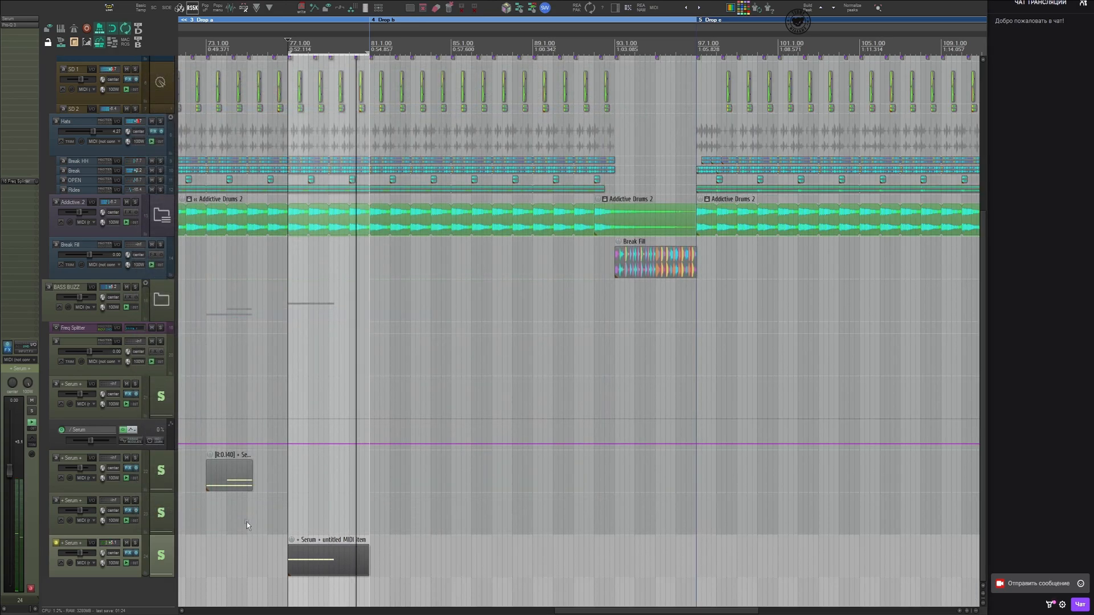
Step: Play the arrangement from just before the build-up at bar 57
{"action": "scroll", "coordinate": [454, 536], "scroll_direction": "down", "scroll_amount": 6}
{"action": "scroll", "coordinate": [392, 525], "scroll_direction": "up", "scroll_amount": 5}
{"action": "left_click", "coordinate": [386, 360]}
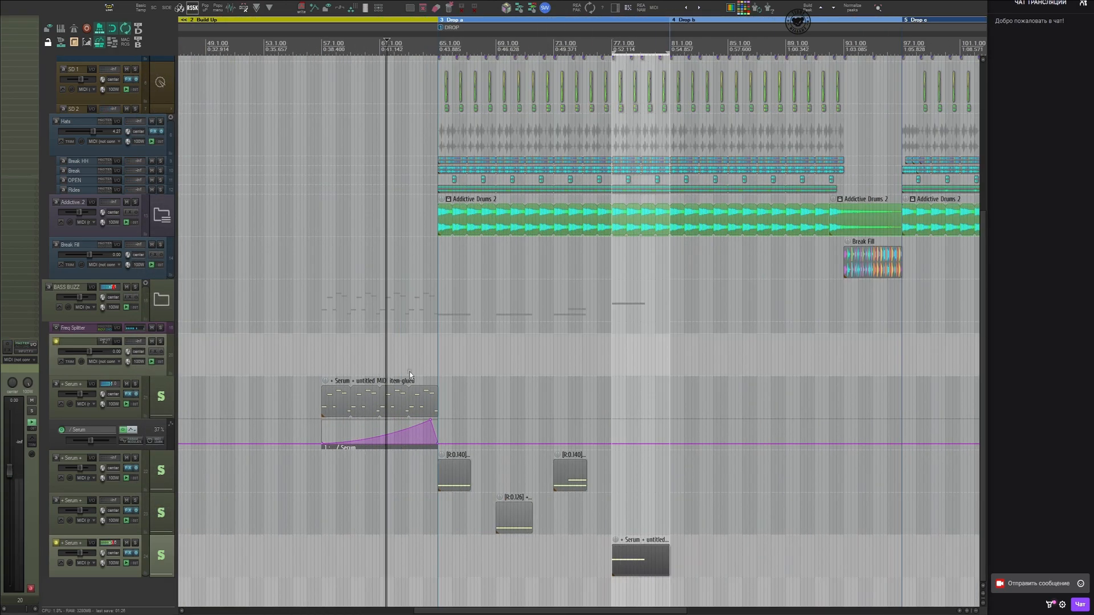
{"action": "scroll", "coordinate": [397, 376], "scroll_direction": "down", "scroll_amount": 3}
{"action": "scroll", "coordinate": [418, 440], "scroll_direction": "up", "scroll_amount": 2}
{"action": "left_click", "coordinate": [302, 348]}
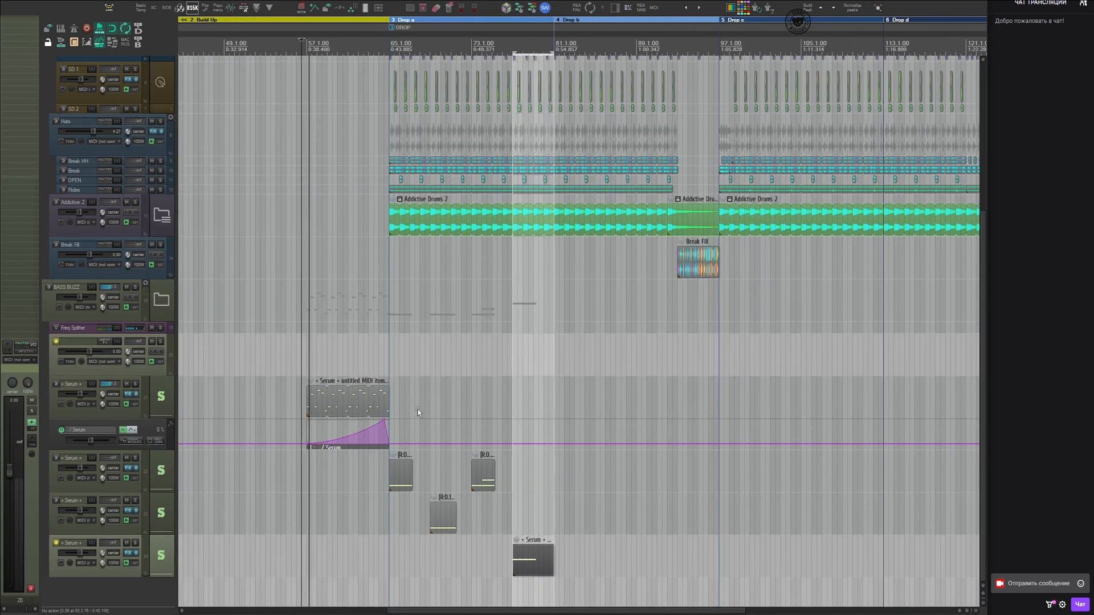
Step: Open Serum on the build-up track and review its effects chain from Hyper down to Reverb
{"action": "double_click", "coordinate": [245, 403]}
{"action": "left_click", "coordinate": [488, 80]}
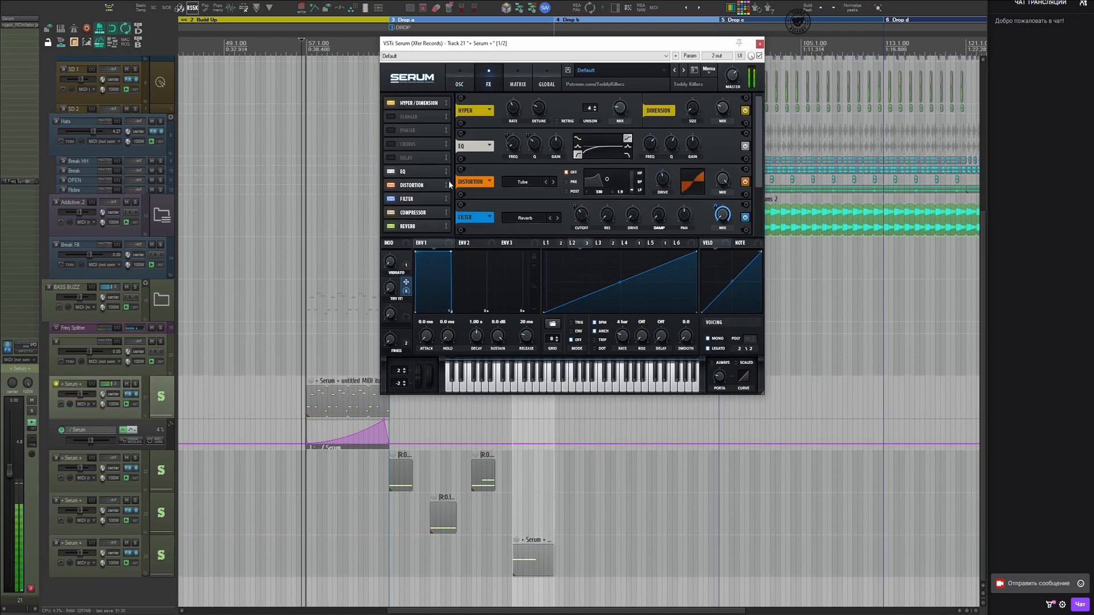
{"action": "scroll", "coordinate": [712, 188], "scroll_direction": "down", "scroll_amount": 3}
{"action": "left_click_drag", "start_coordinate": [724, 221], "coordinate": [727, 202]}
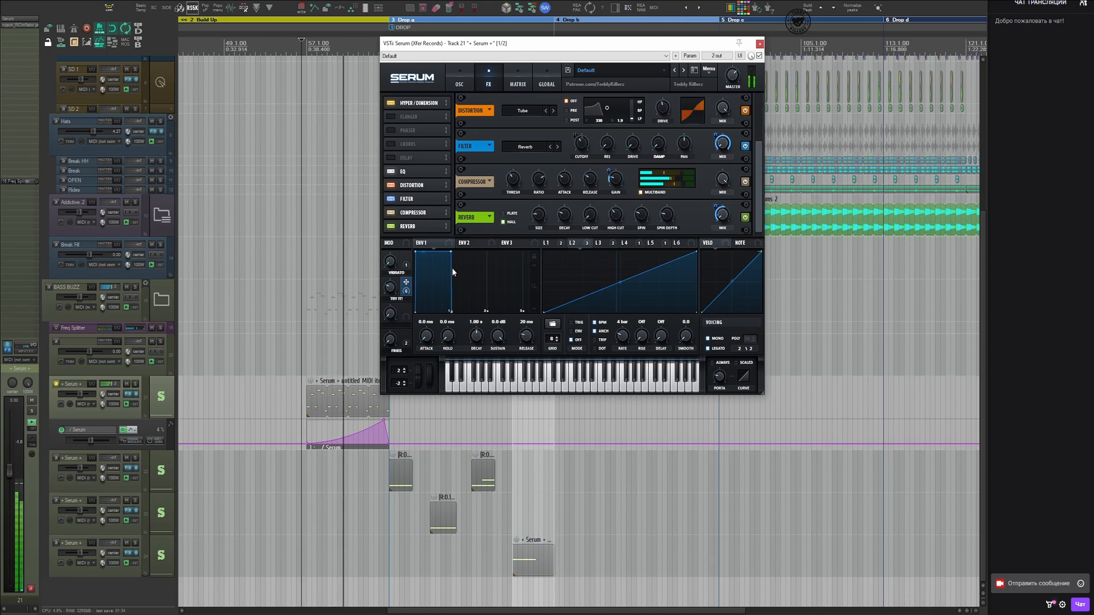
{"action": "key", "text": "Escape"}
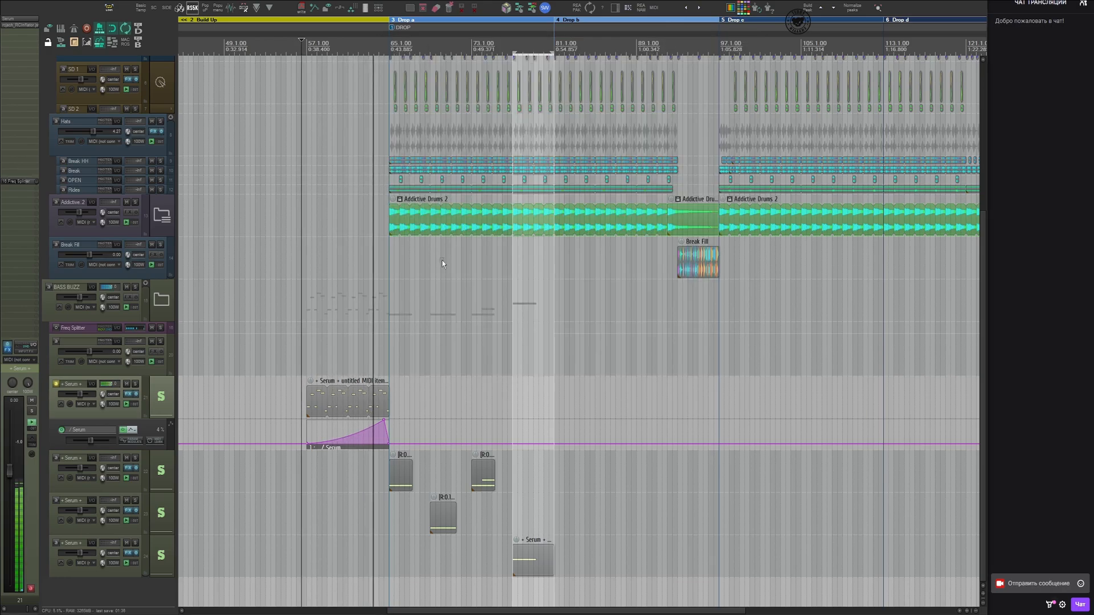
Step: Listen through the drop and raise the last Serum track's volume to +2.87 dB
{"action": "scroll", "coordinate": [377, 426], "scroll_direction": "up", "scroll_amount": 5}
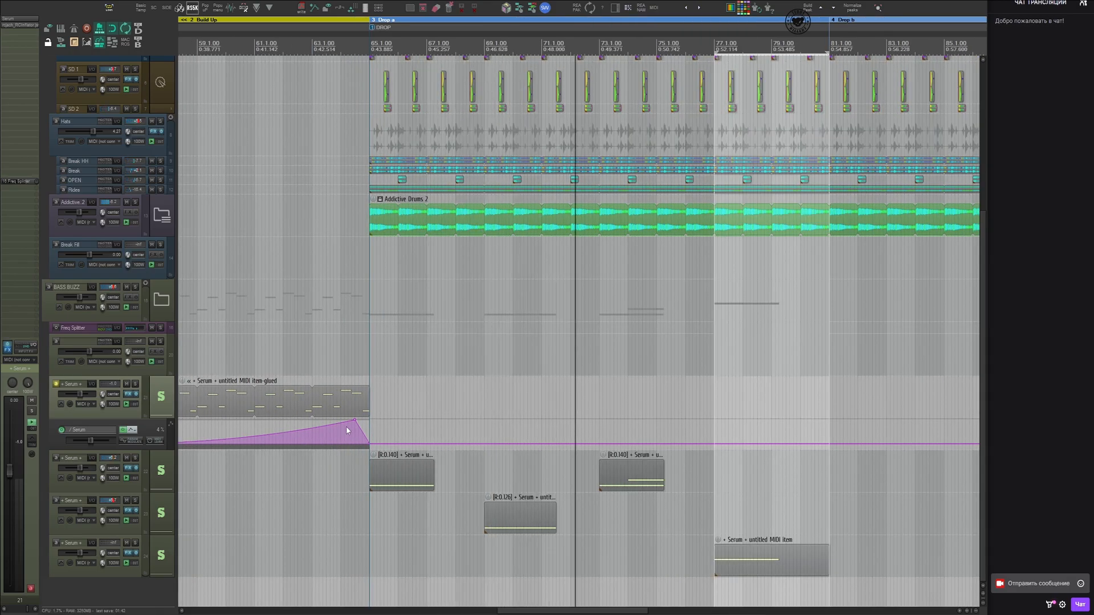
{"action": "left_click_drag", "start_coordinate": [713, 429], "coordinate": [547, 427]}
{"action": "left_click_drag", "start_coordinate": [599, 489], "coordinate": [502, 491]}
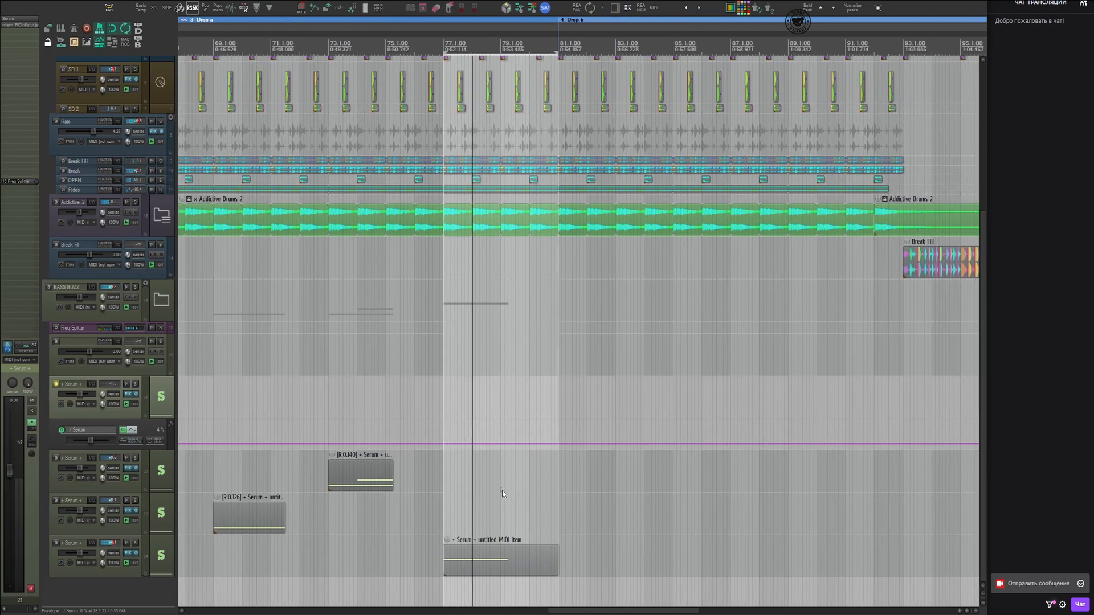
{"action": "left_click", "coordinate": [502, 490]}
{"action": "scroll", "coordinate": [519, 521], "scroll_direction": "down", "scroll_amount": 3}
{"action": "scroll", "coordinate": [521, 529], "scroll_direction": "up", "scroll_amount": 2}
{"action": "left_click", "coordinate": [170, 562]}
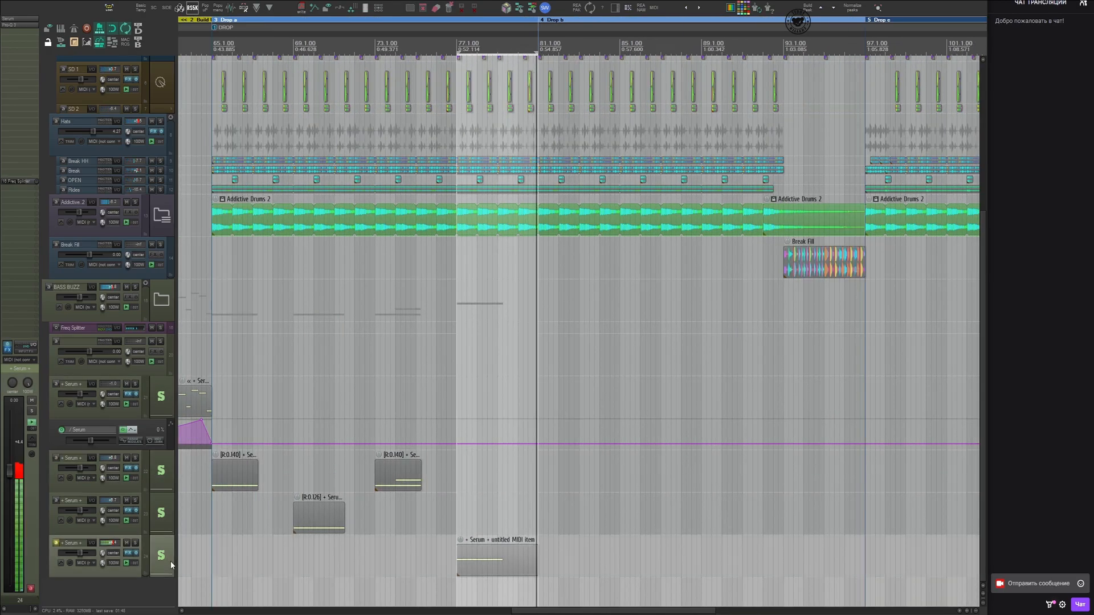
{"action": "left_click_drag", "start_coordinate": [9, 470], "coordinate": [13, 460]}
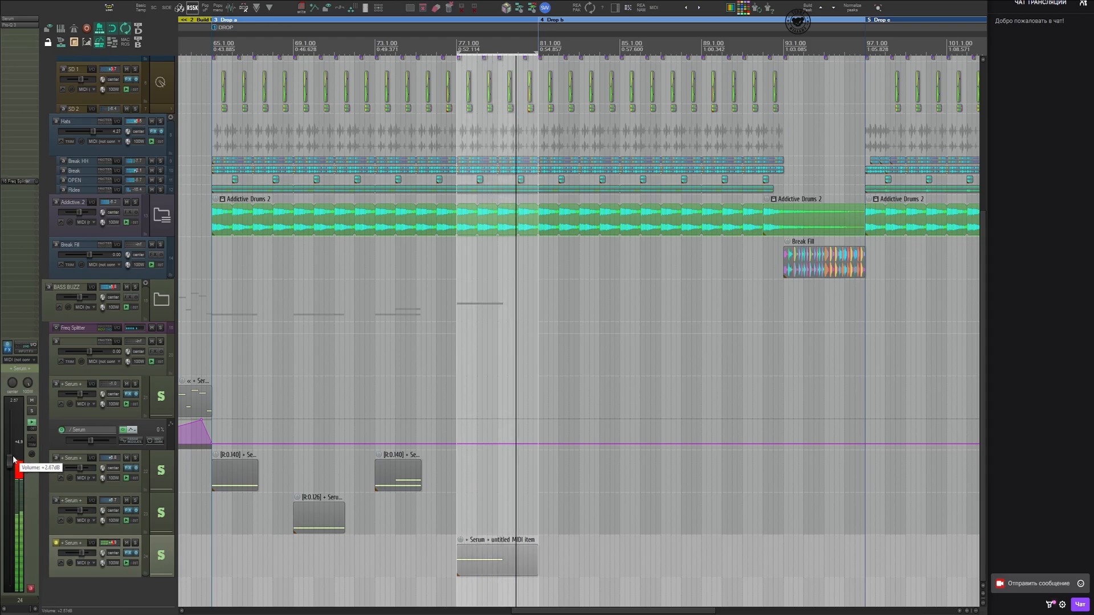
Step: Replay the drop from about bar 68 and examine the second-to-last Serum track's spectrum in Pro-Q 3
{"action": "left_click", "coordinate": [371, 367]}
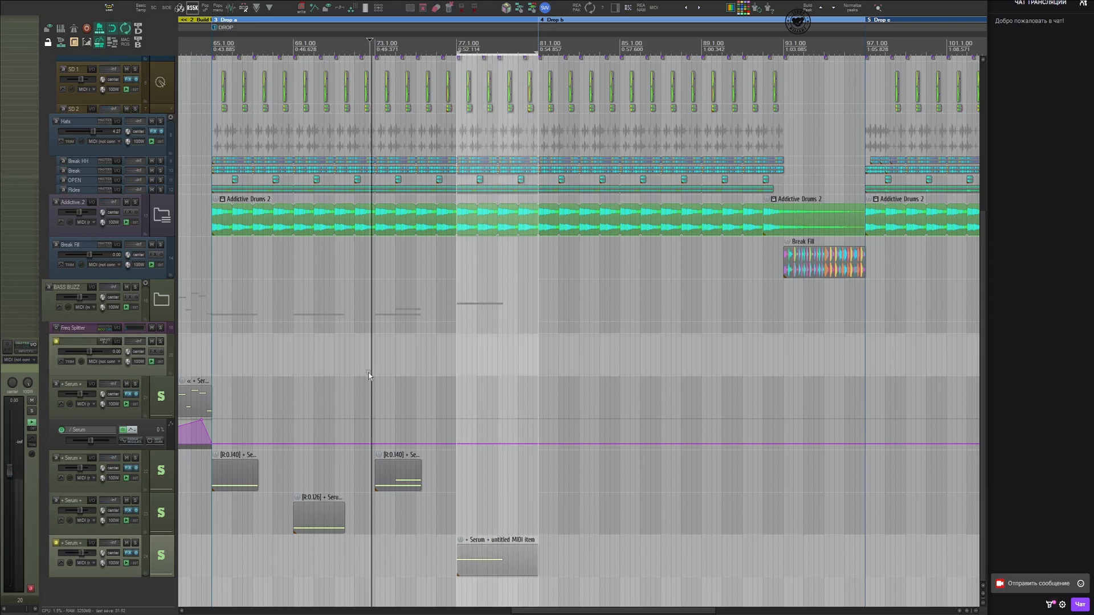
{"action": "left_click", "coordinate": [278, 368]}
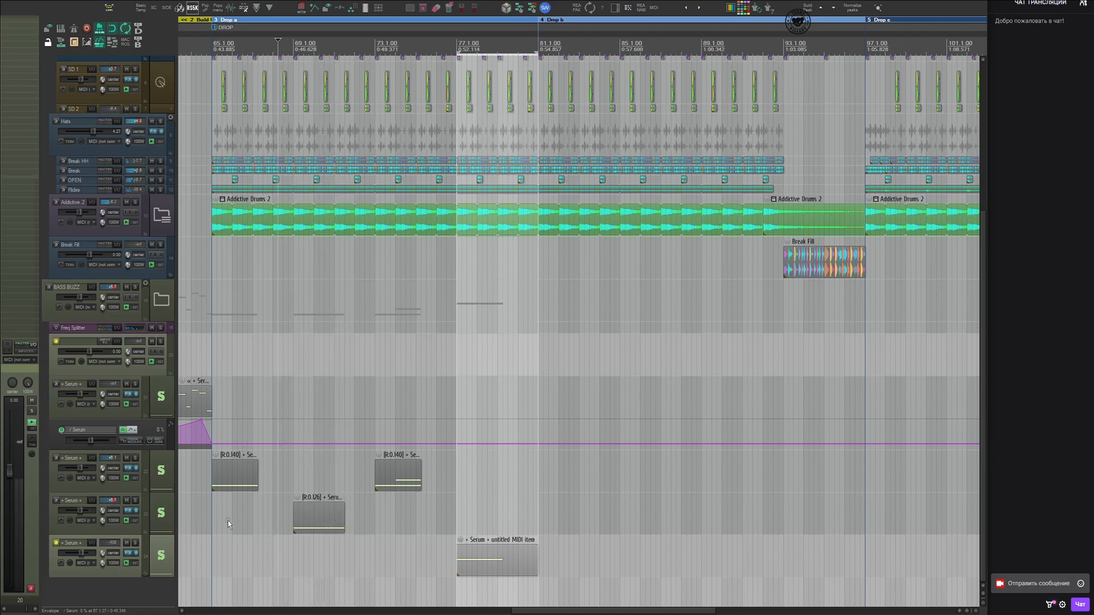
{"action": "left_click", "coordinate": [169, 520]}
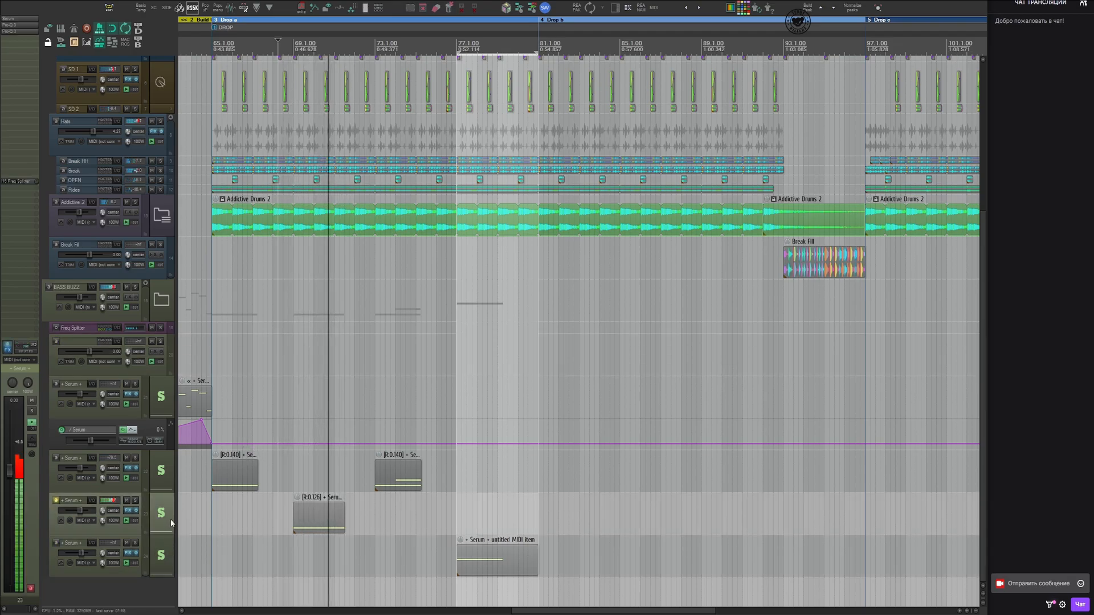
{"action": "left_click", "coordinate": [26, 62]}
{"action": "key", "text": "space"}
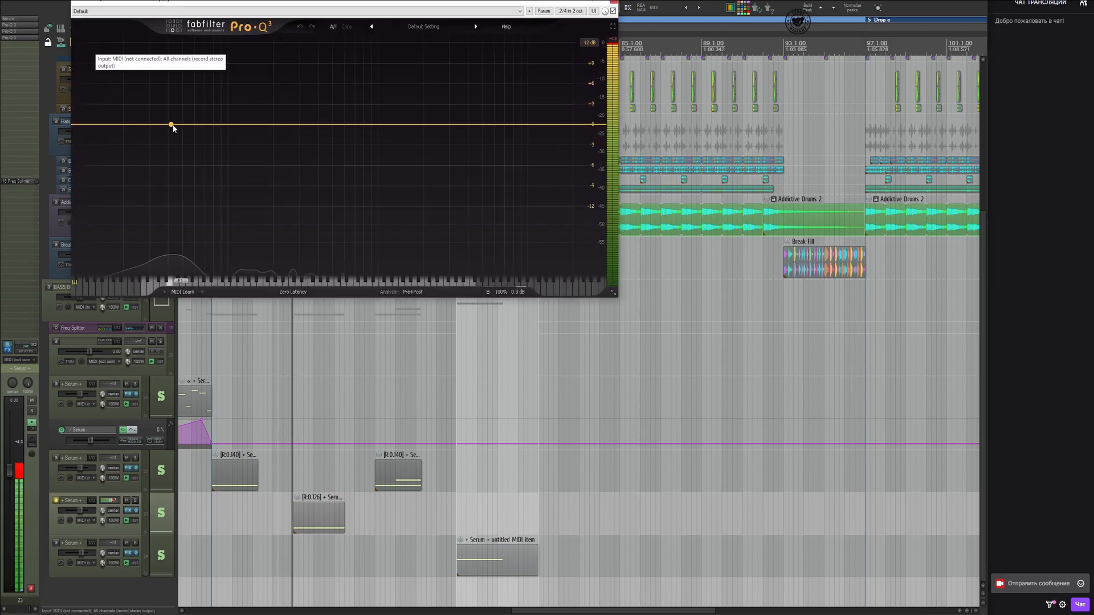
{"action": "key", "text": "space"}
{"action": "key", "text": "space"}
{"action": "left_click", "coordinate": [17, 19]}
{"action": "key", "text": "Escape"}
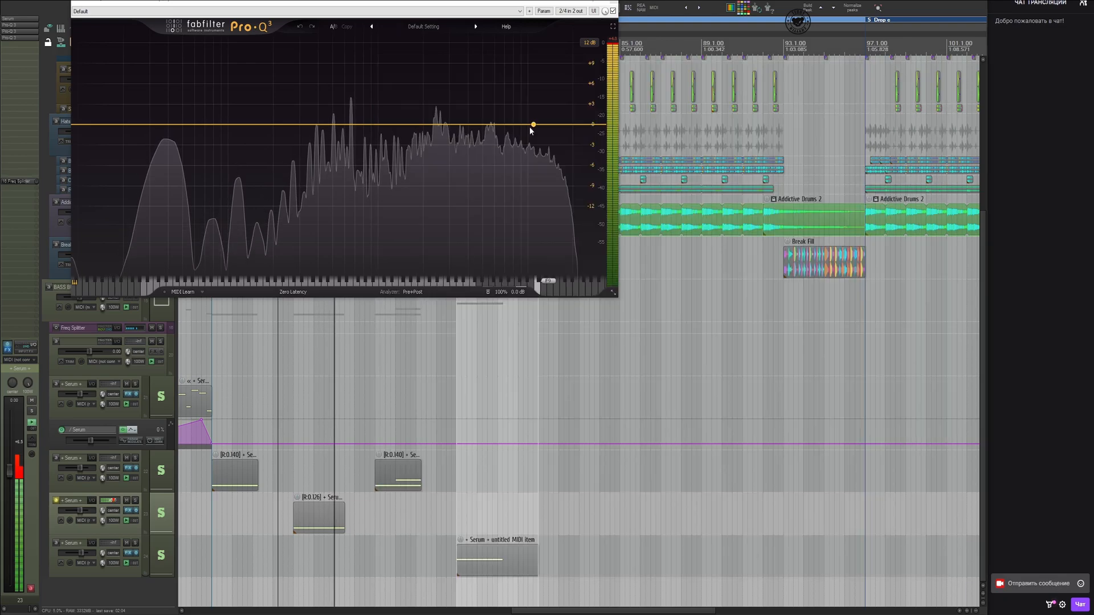
{"action": "key", "text": "space"}
{"action": "key", "text": "space"}
{"action": "key", "text": "space"}
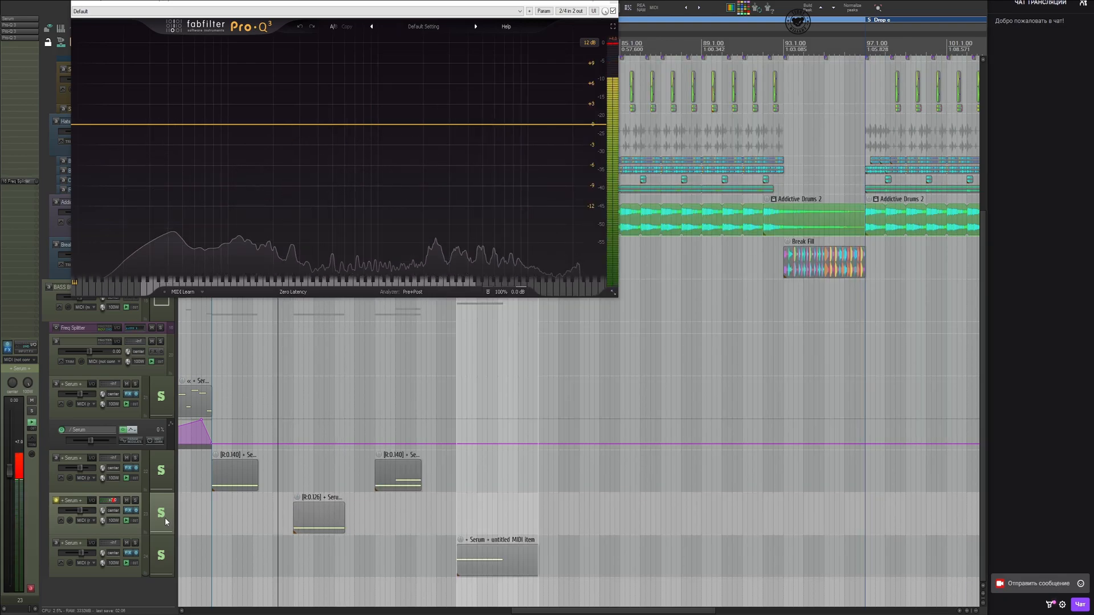
Step: Add OTT and The Glue compressor to the second-to-last Serum track and remove OTT again
{"action": "key", "text": "o"}
{"action": "key", "text": "space"}
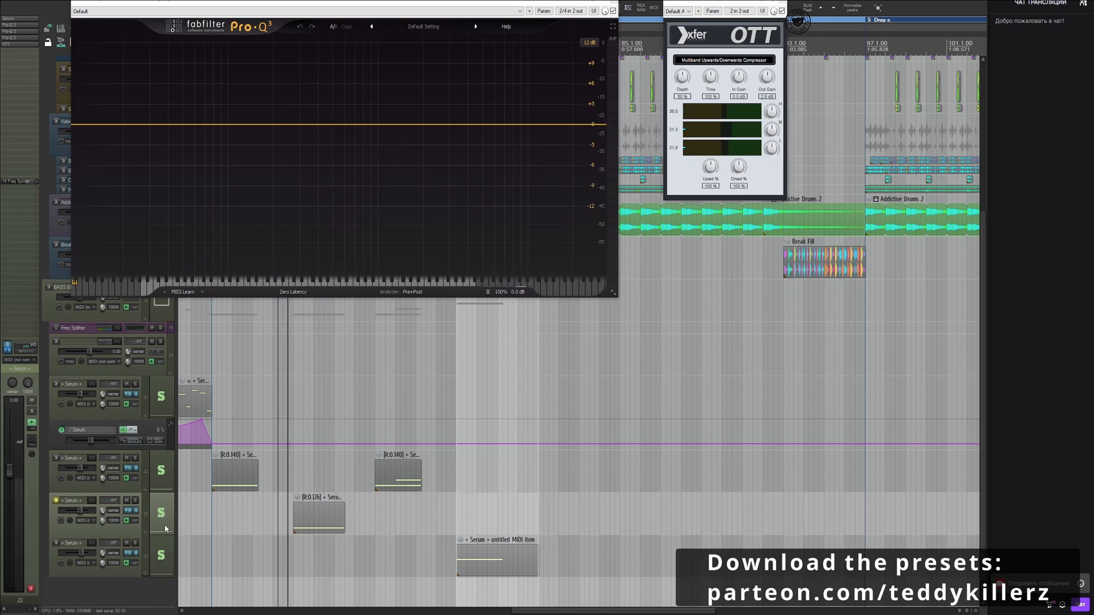
{"action": "key", "text": "g"}
{"action": "left_click", "coordinate": [12, 45], "text": "alt"}
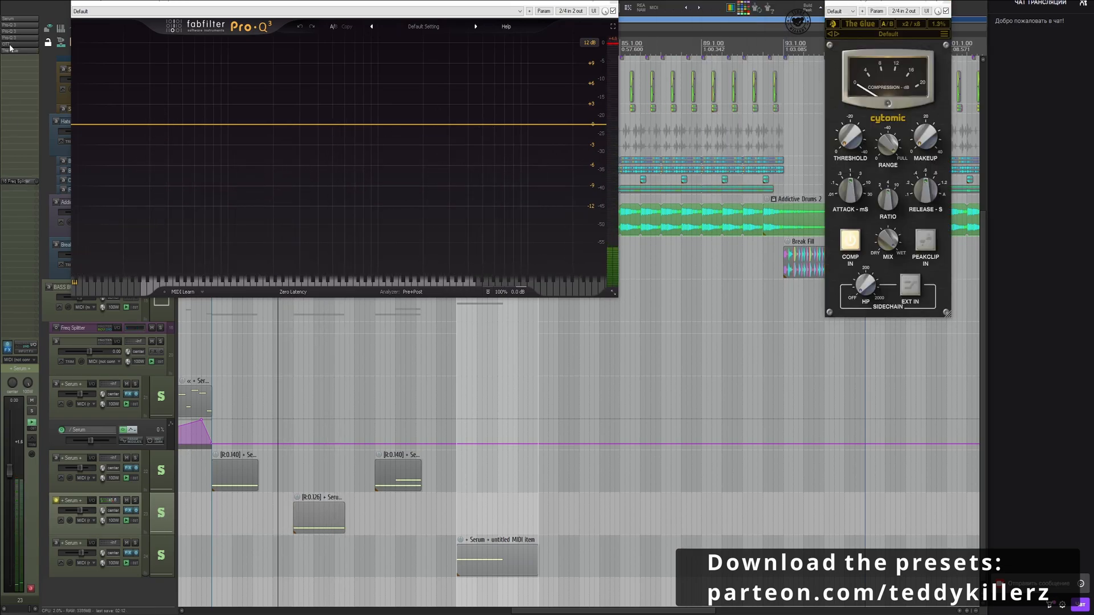
Step: Adjust The Glue's threshold and makeup gain, close its window and replay the bass clip
{"action": "mouse_move", "coordinate": [861, 147]}
{"action": "left_mouse_down"}
{"action": "mouse_move", "coordinate": [862, 127]}
{"action": "mouse_move", "coordinate": [862, 143]}
{"action": "left_mouse_up"}
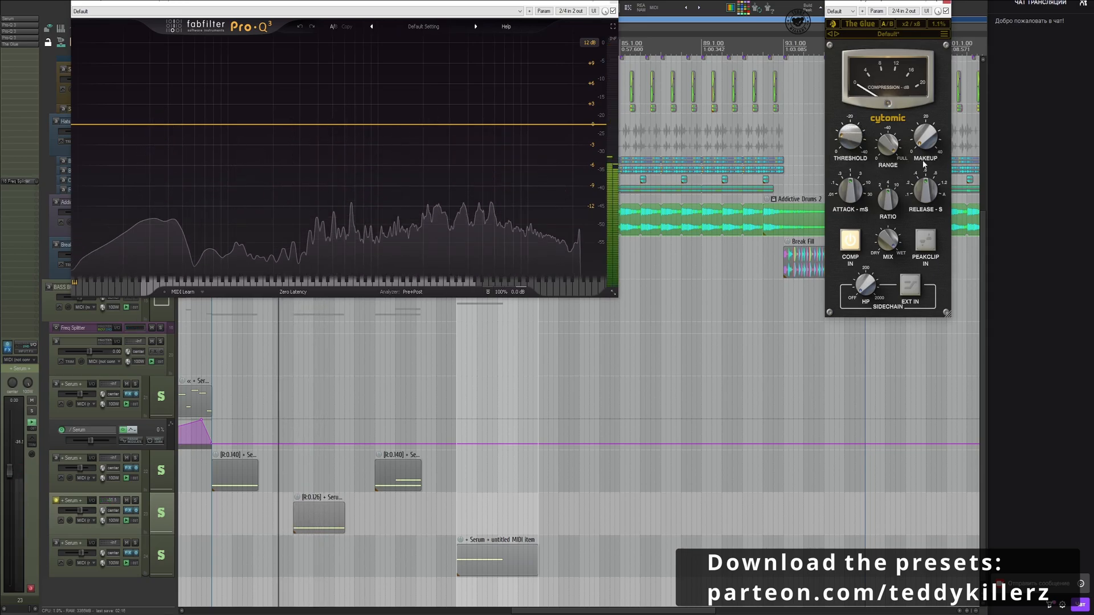
{"action": "left_click", "coordinate": [946, 2]}
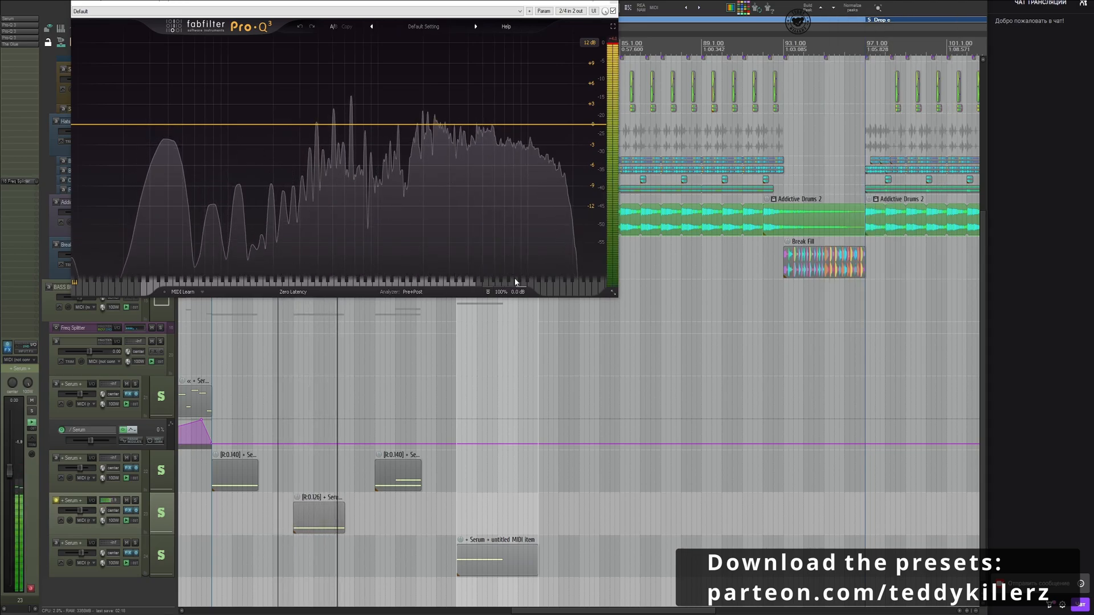
{"action": "key", "text": "space"}
{"action": "key", "text": "space"}
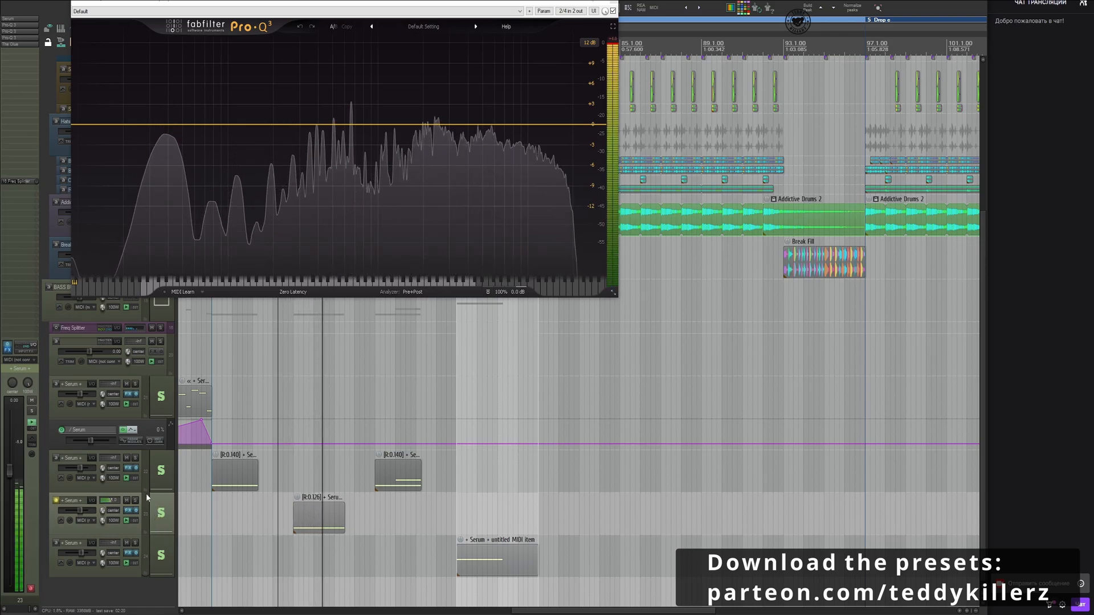
Step: Add RCInflator (Oxford Edition) to the track and set its input to 4.33 dB and curve to 50.0
{"action": "key", "text": "i"}
{"action": "key", "text": "space"}
{"action": "key", "text": "space"}
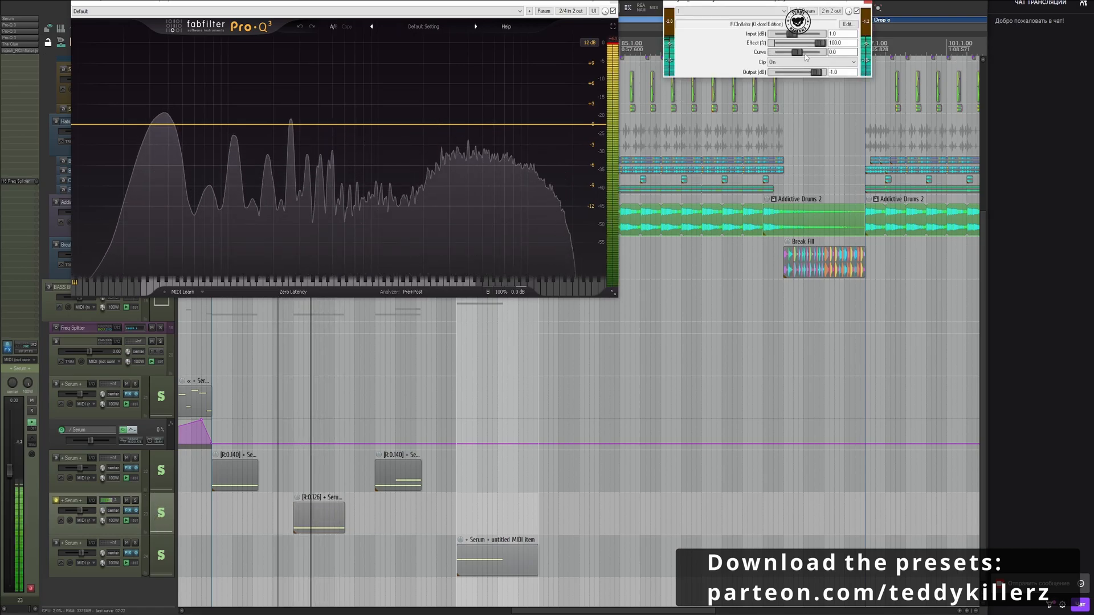
{"action": "mouse_move", "coordinate": [801, 54]}
{"action": "left_mouse_down"}
{"action": "mouse_move", "coordinate": [813, 54]}
{"action": "mouse_move", "coordinate": [802, 38]}
{"action": "left_mouse_up"}
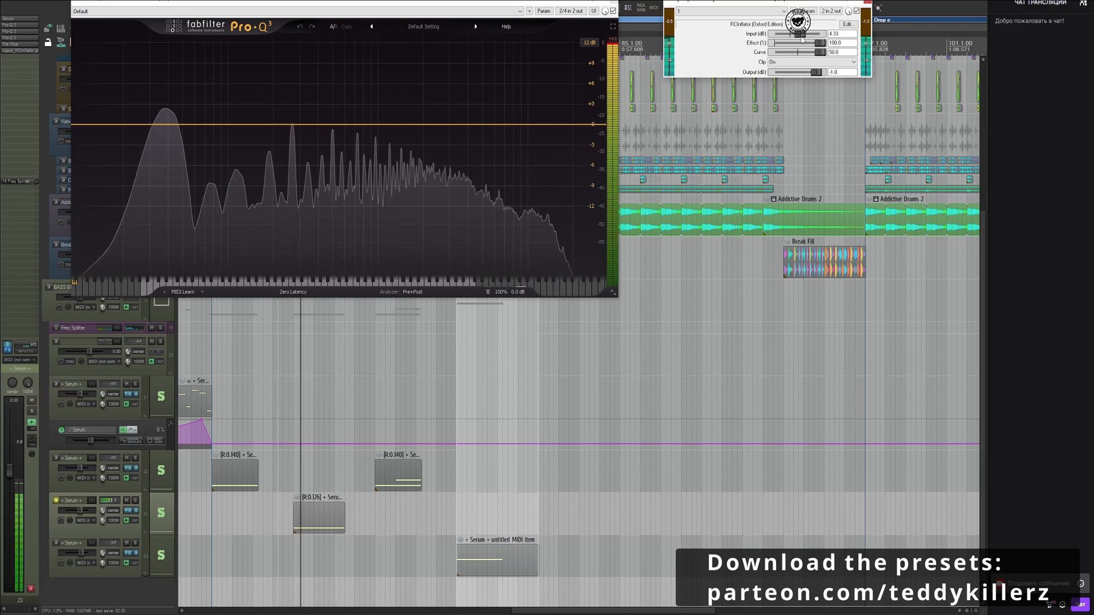
{"action": "key", "text": "Escape"}
{"action": "key", "text": "Escape"}
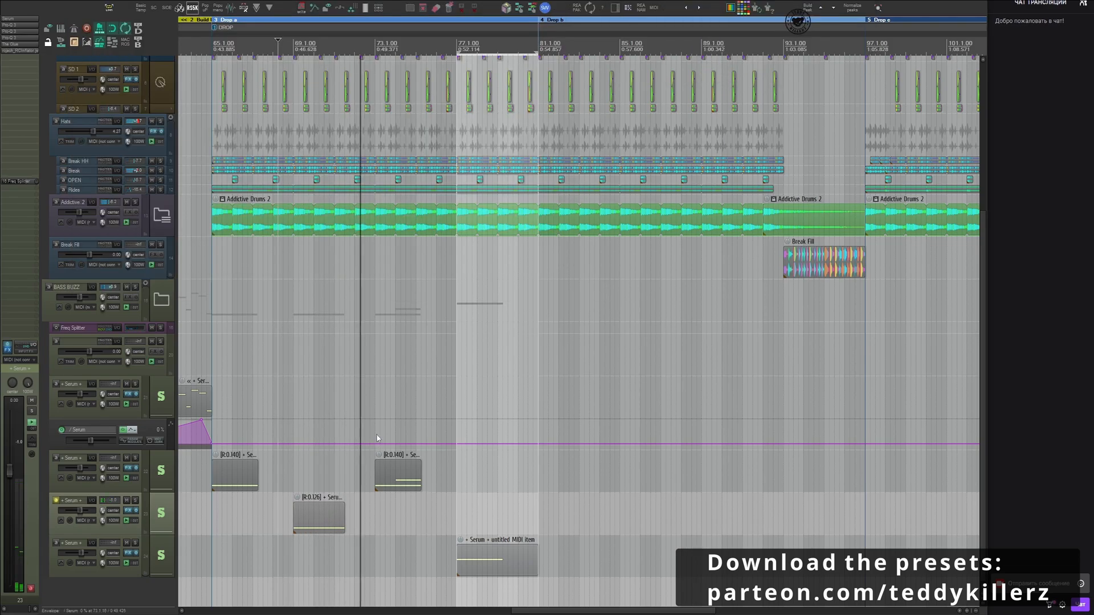